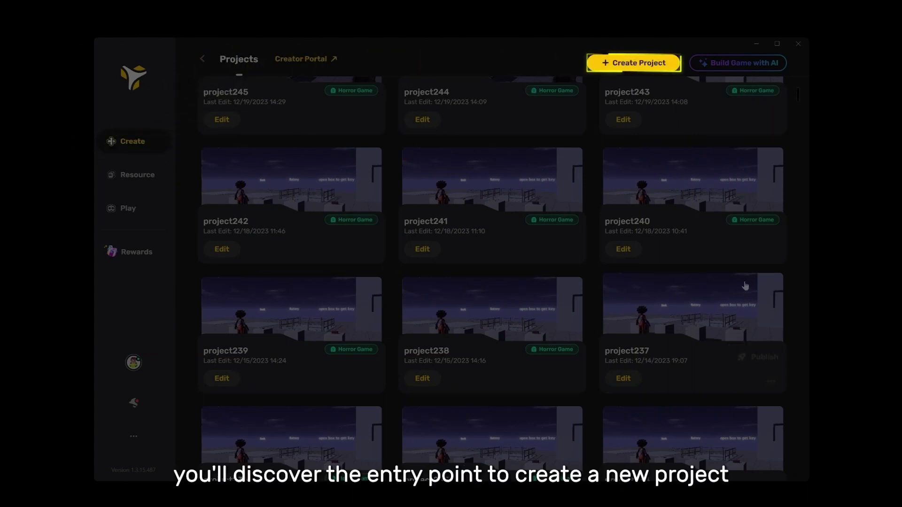
# Step: Create a new project from the Horror Game Template in the Horror Game Kit
pyautogui.click(660, 68)
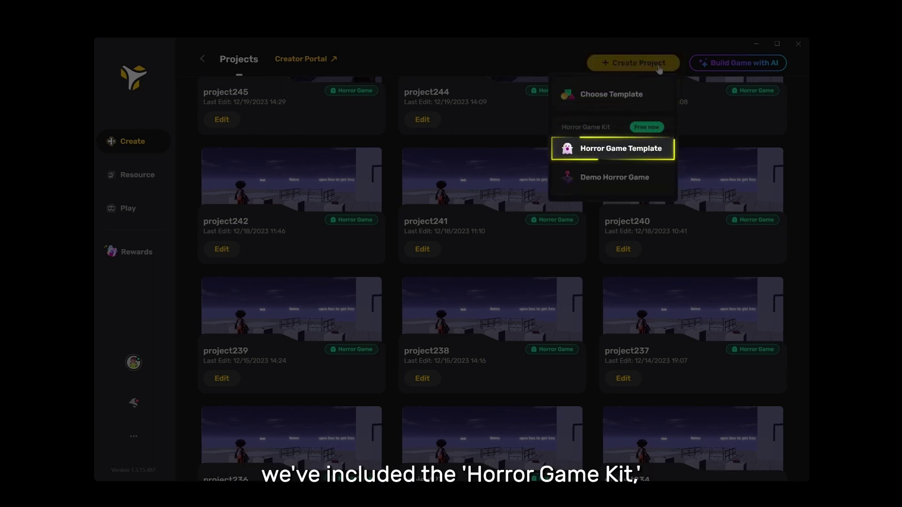
pyautogui.click(620, 148)
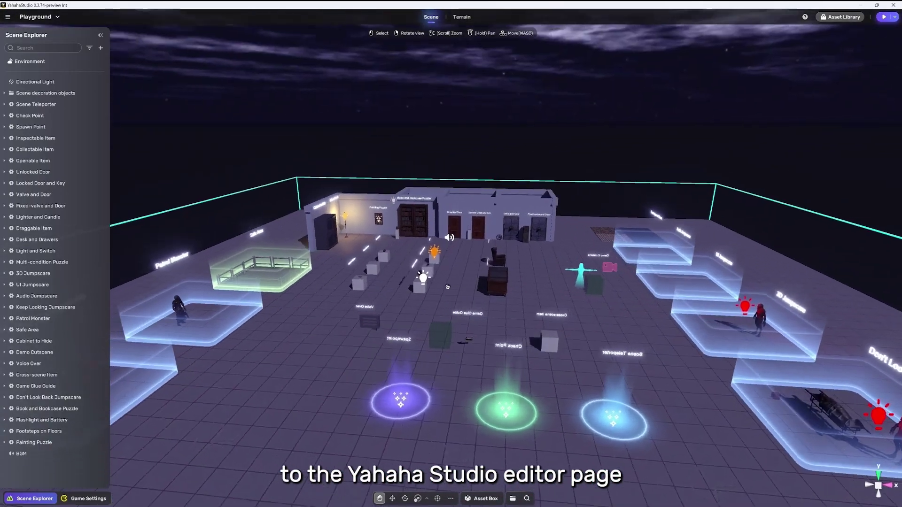
# Step: Launch a playtest of the horror template scene and start the game
pyautogui.moveTo(448, 287)
pyautogui.mouseDown(button='right')
pyautogui.moveTo(424, 287)
pyautogui.moveTo(458, 287)
pyautogui.mouseUp(button='right')
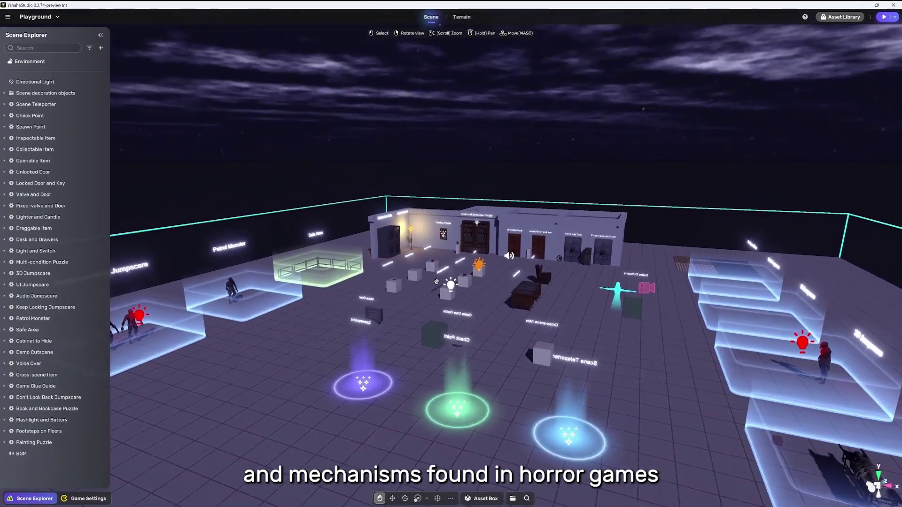
pyautogui.click(882, 18)
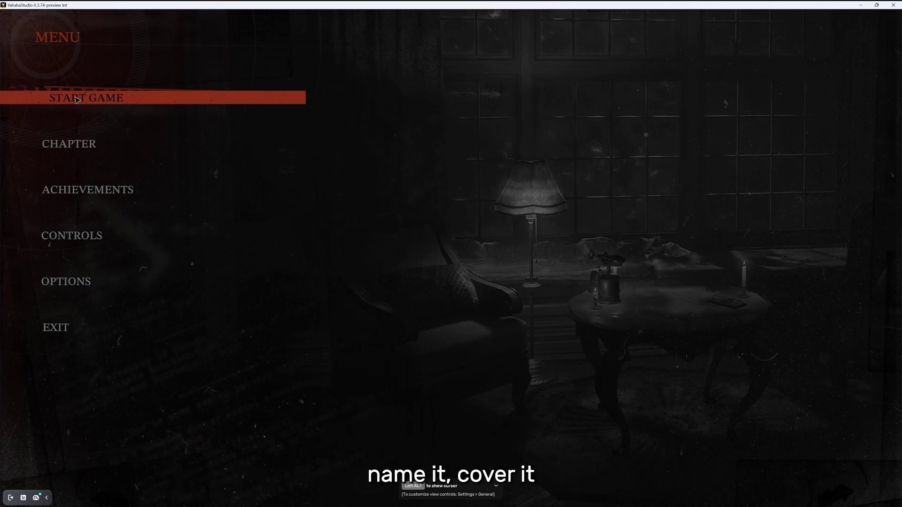
pyautogui.click(77, 100)
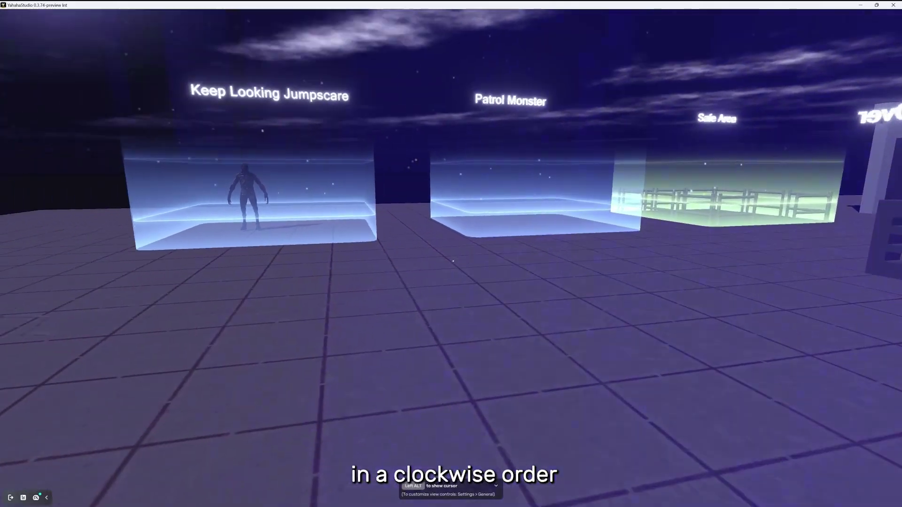
# Step: Walk through the Keep Looking Jumpscare and Patrol Monster zones toward the Safe Area to test their mechanisms
pyautogui.press('w')
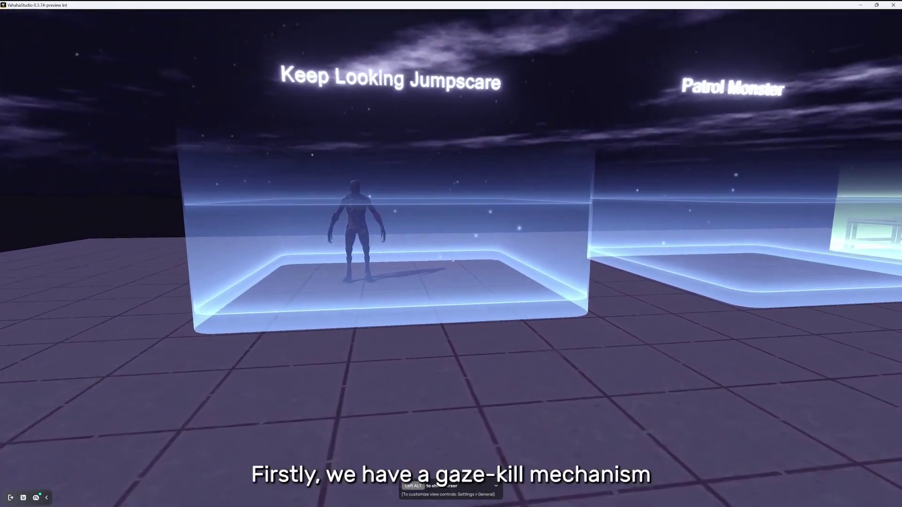
pyautogui.press('w')
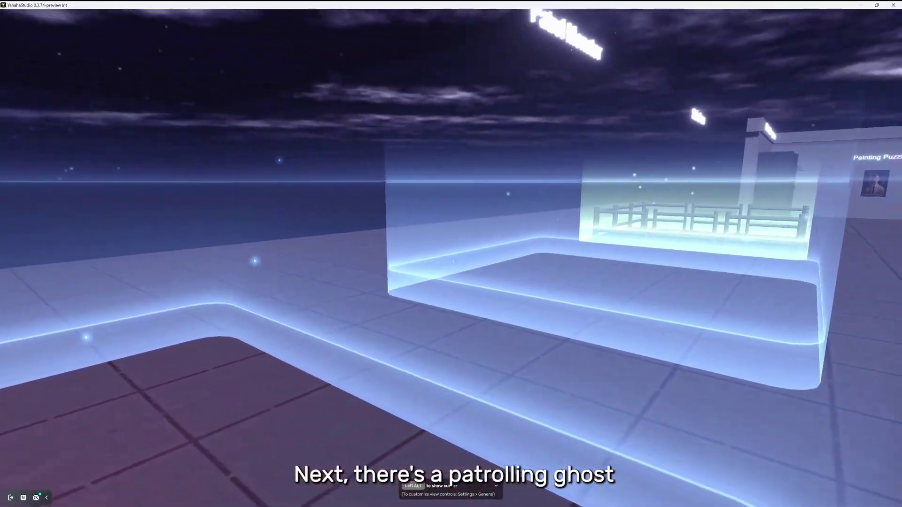
pyautogui.press('d')
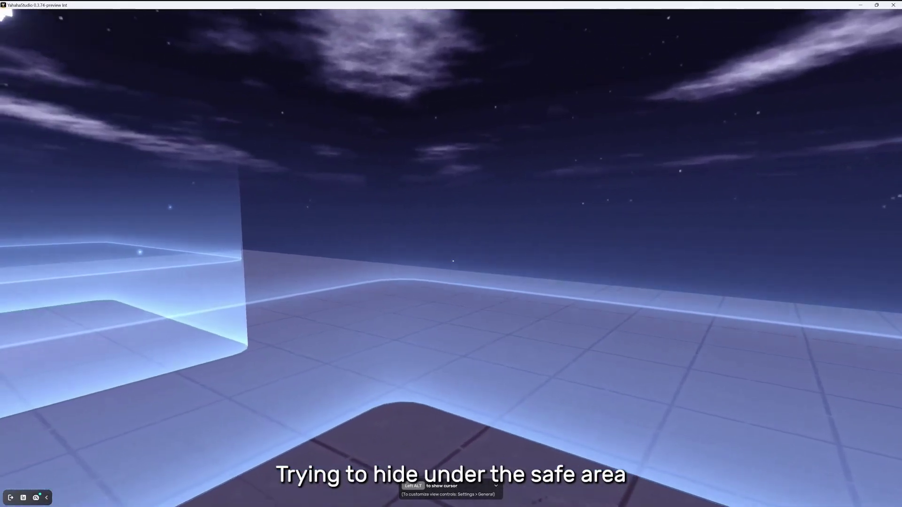
pyautogui.press('w')
pyautogui.press('d')
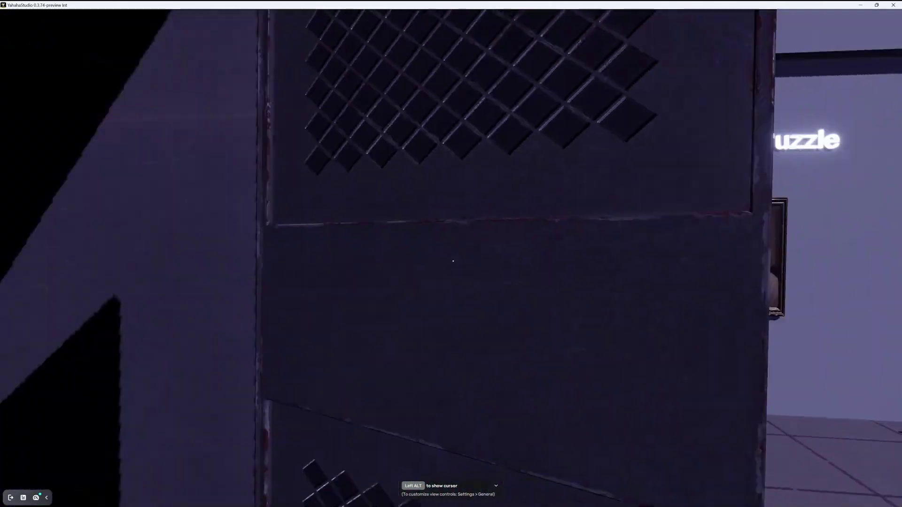
# Step: Try out the hiding cabinet, then switch the floor lamp on and off at the wall switch beside it
pyautogui.click(453, 261)
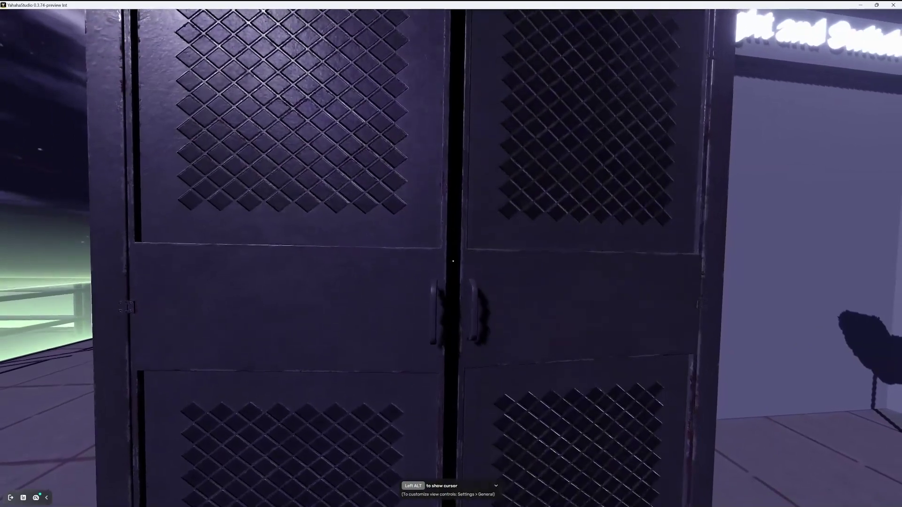
pyautogui.press('w')
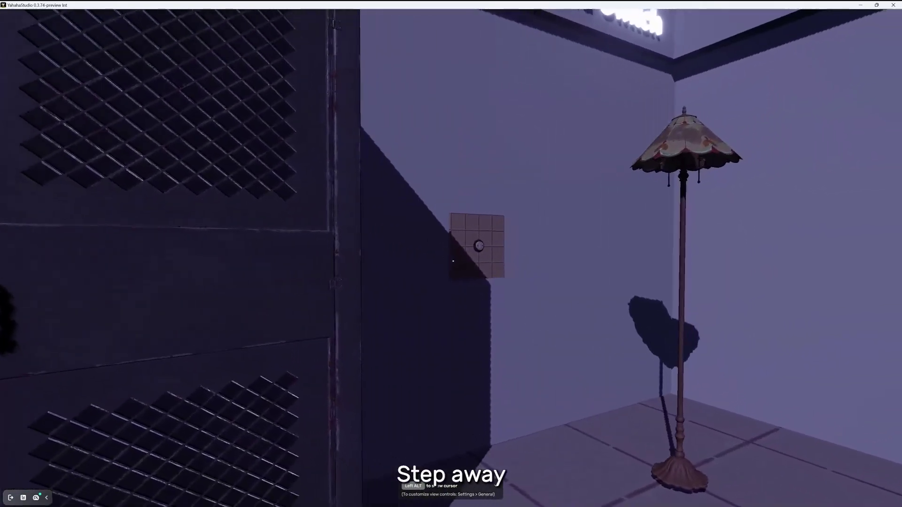
pyautogui.press('w')
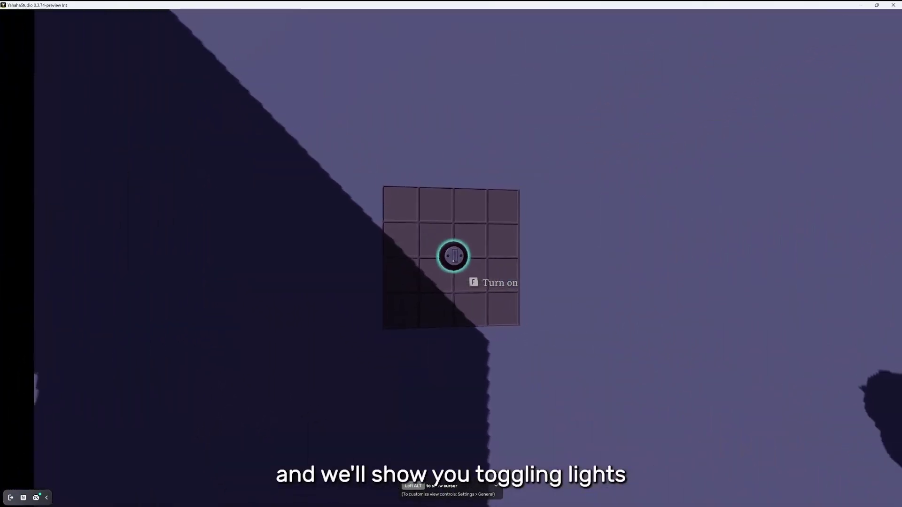
pyautogui.click(453, 261)
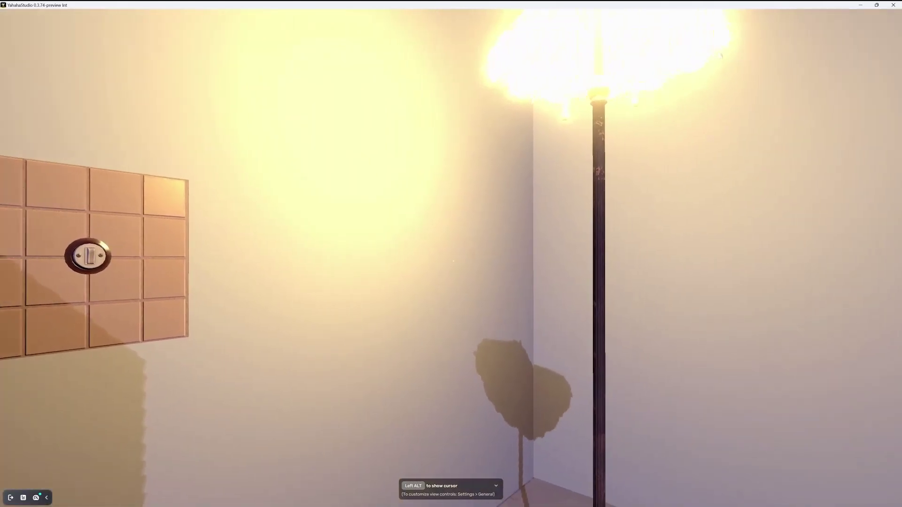
pyautogui.press('f')
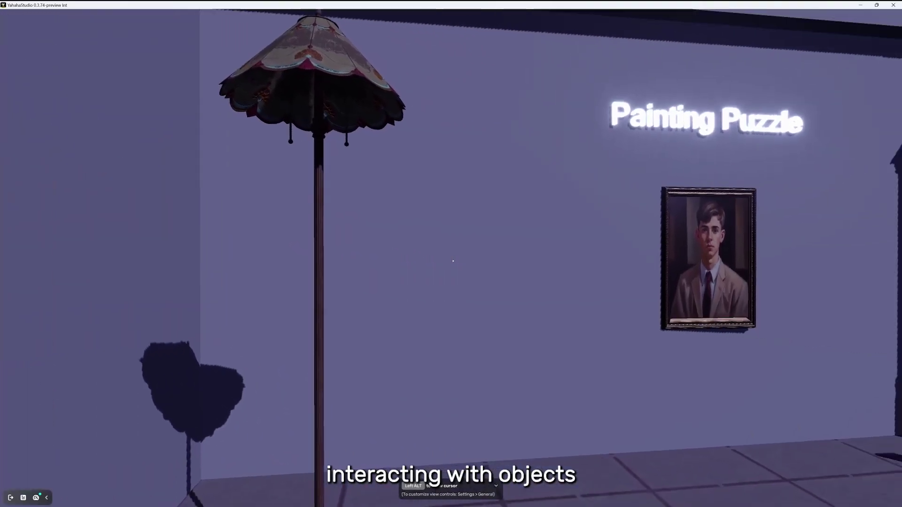
# Step: Pick up the red book from the pedestal and insert it into the gap in the bookcase
pyautogui.press('d')
pyautogui.press('w')
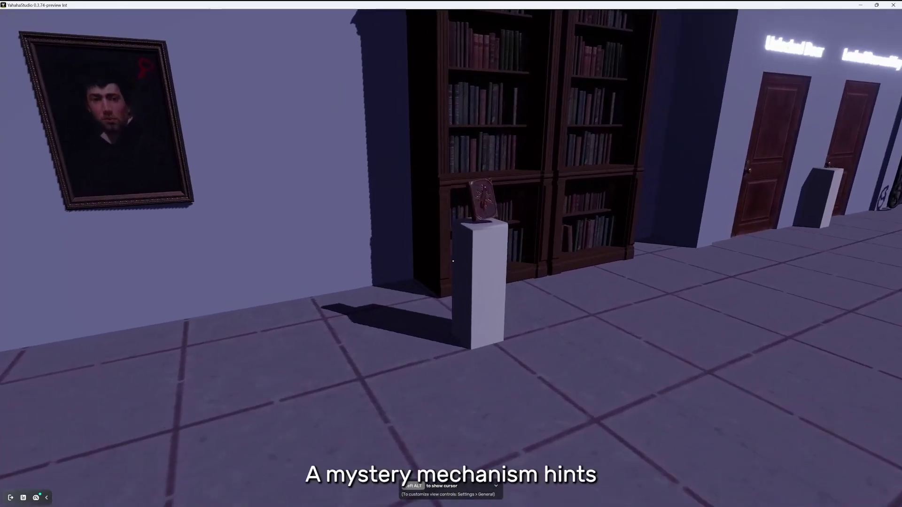
pyautogui.press('w')
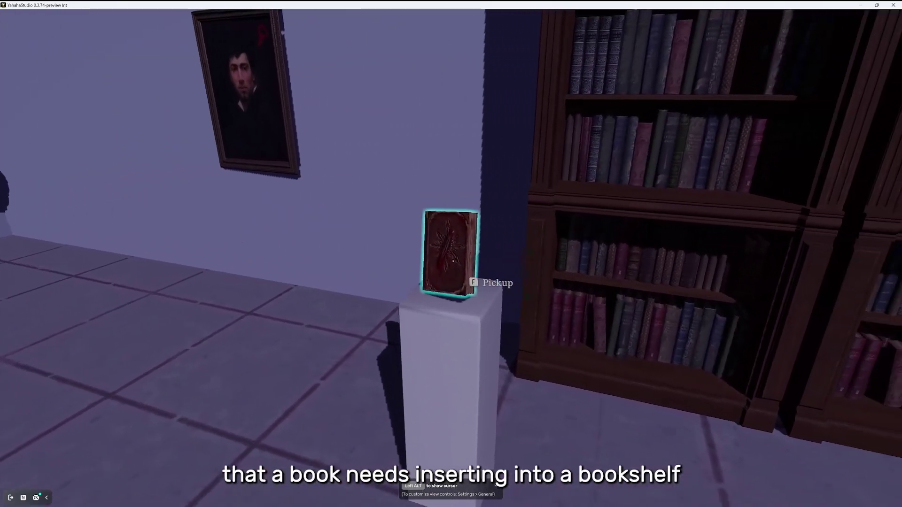
pyautogui.press('f')
pyautogui.press('w')
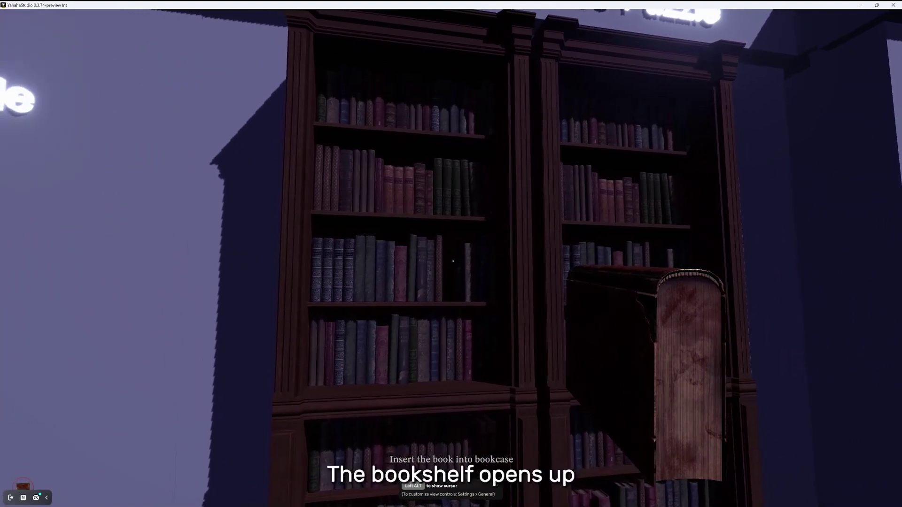
pyautogui.press('w')
pyautogui.press('f')
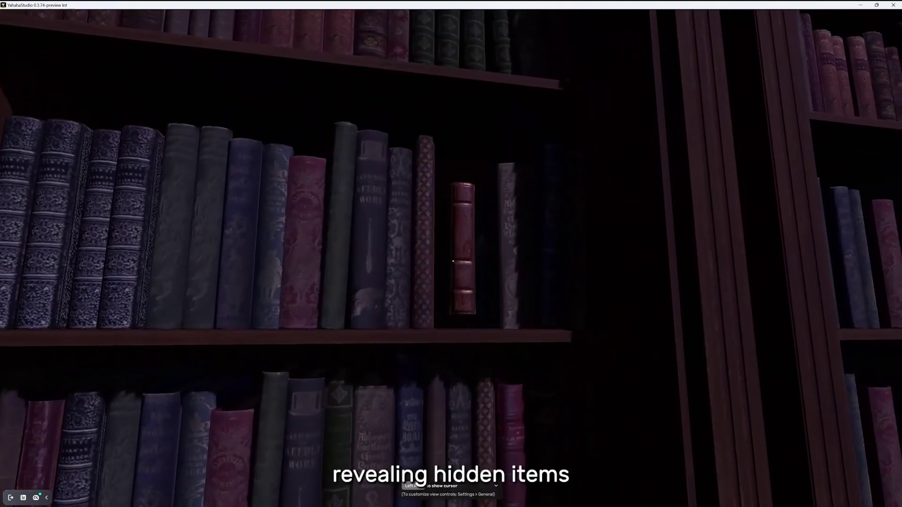
pyautogui.press('s')
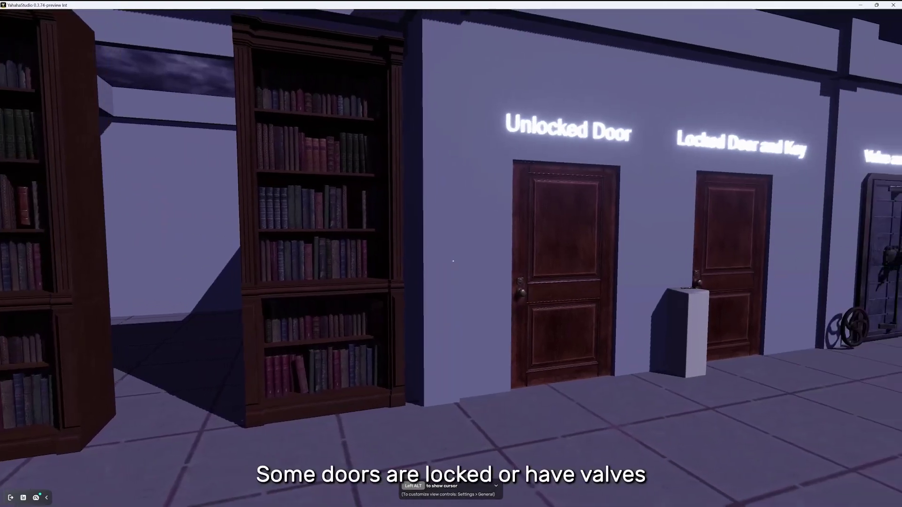
# Step: Take the key from the pedestal and unlock the Locked Door and Key door with it
pyautogui.press('w')
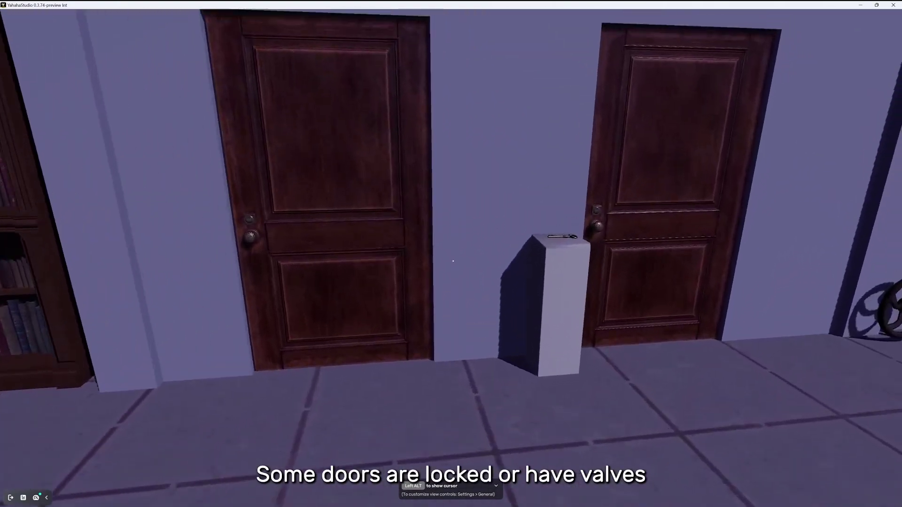
pyautogui.press('w')
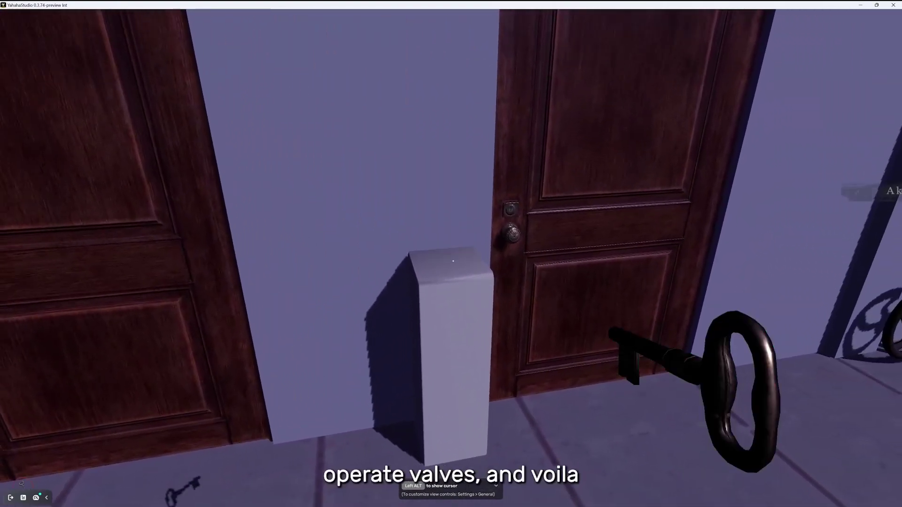
pyautogui.press('s')
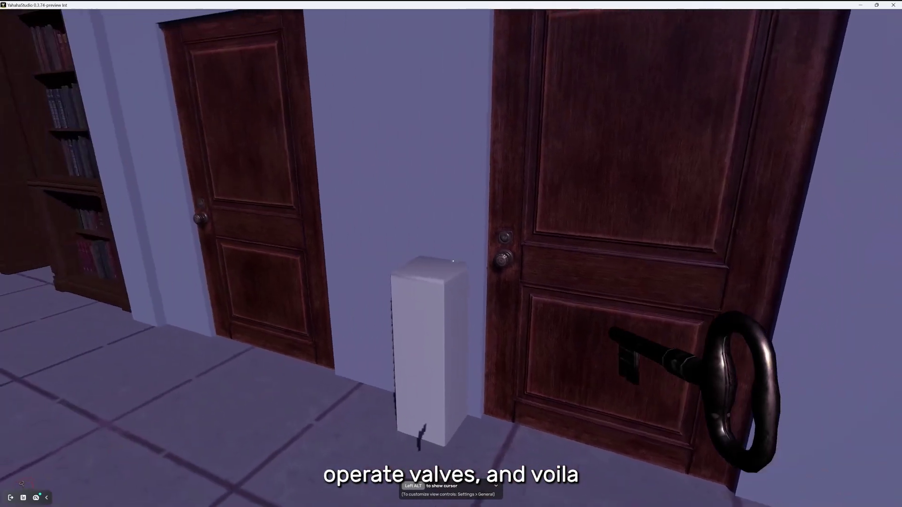
pyautogui.press('w')
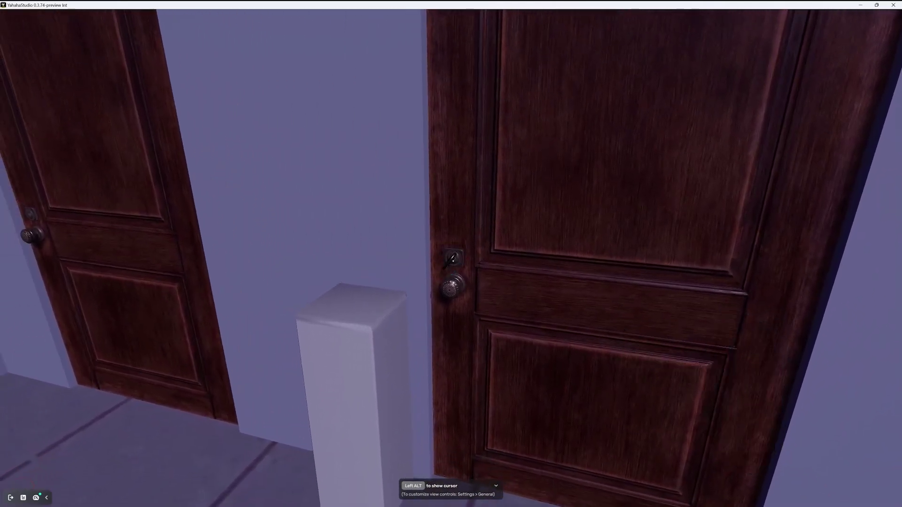
pyautogui.press('s')
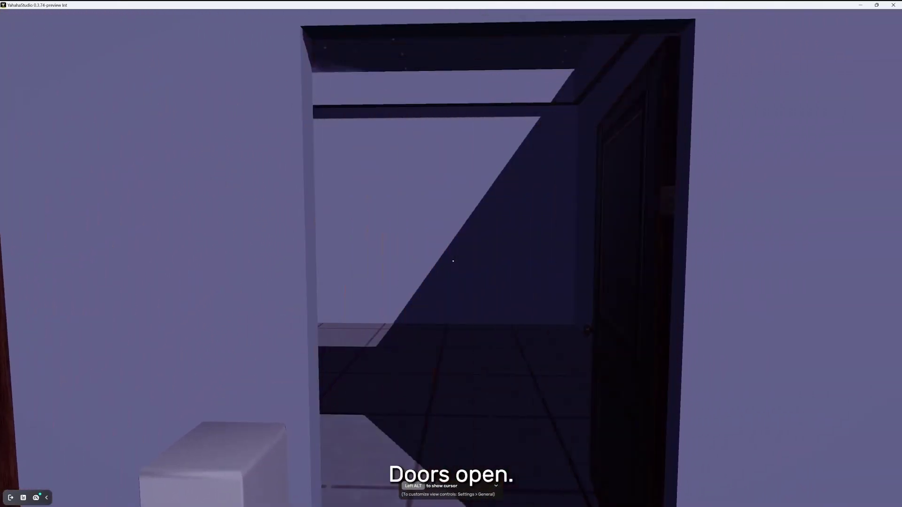
# Step: Walk into the Audio Jumpscare and UI Jumpscare zones to trigger their scares
pyautogui.press('w')
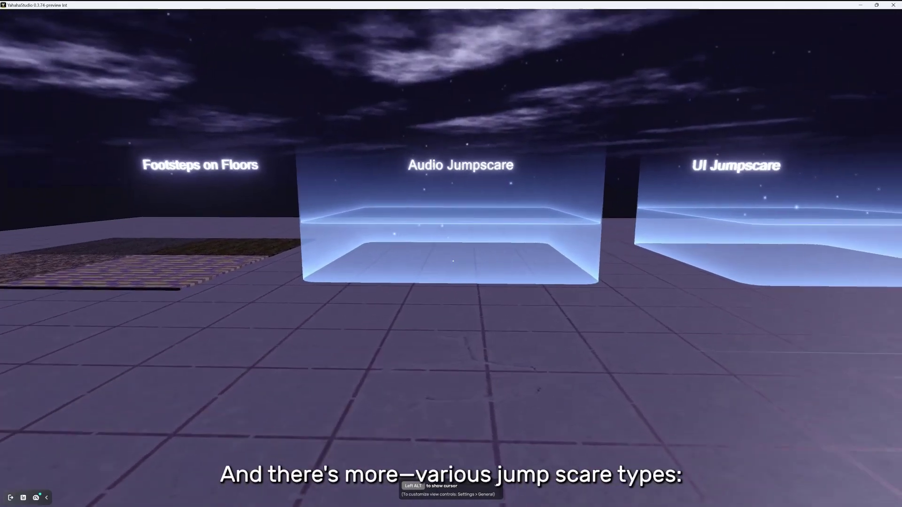
pyautogui.press('w')
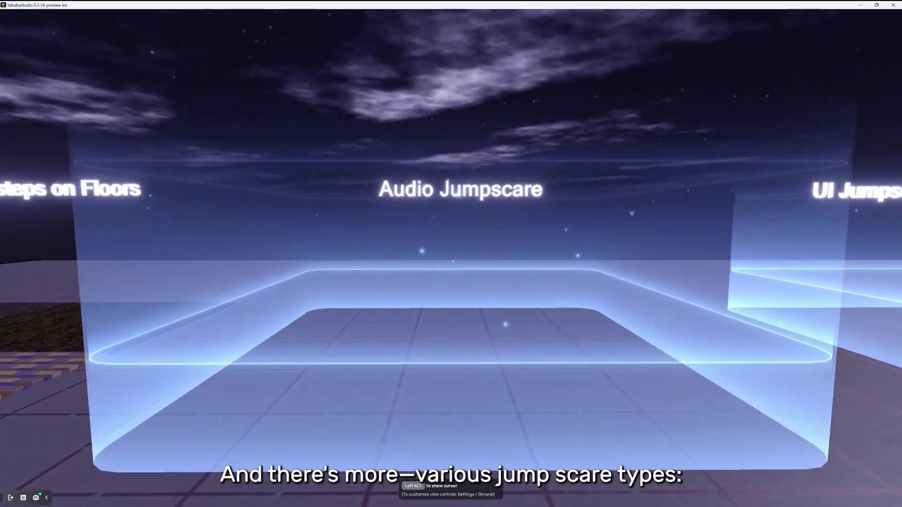
pyautogui.press('w')
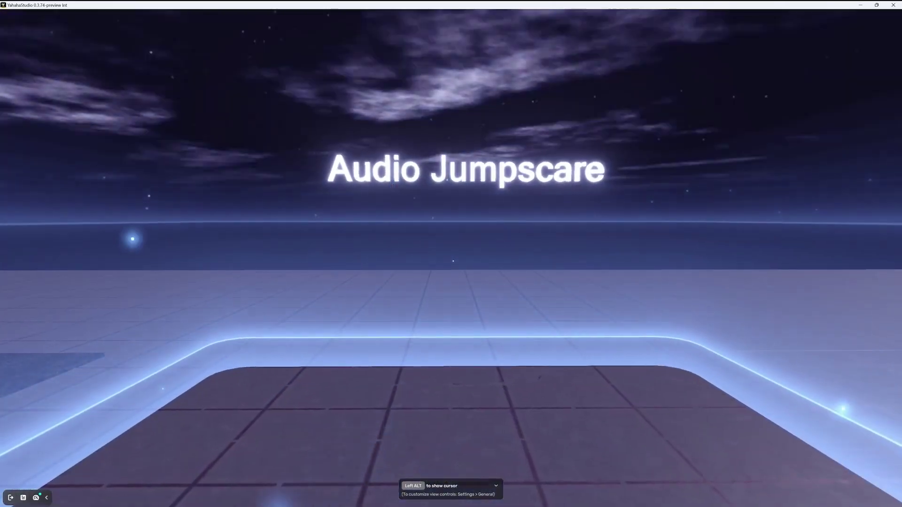
pyautogui.press('w')
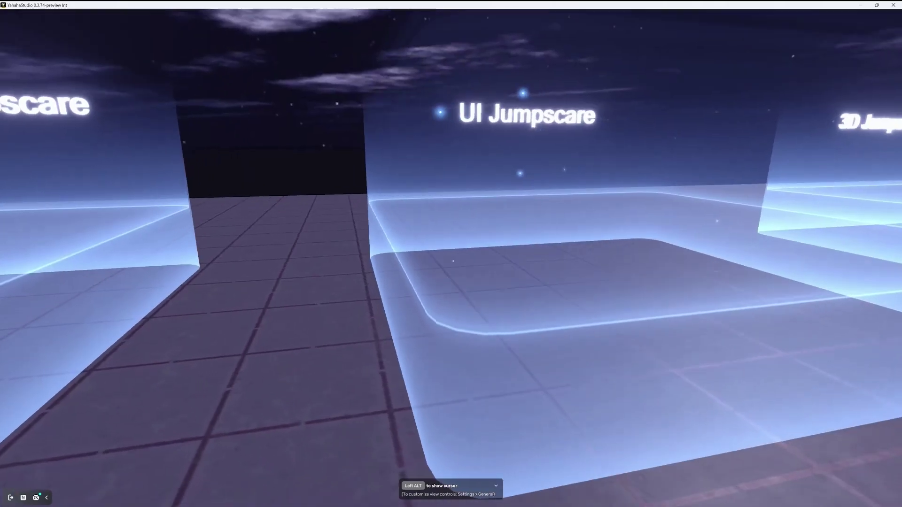
pyautogui.press('w')
pyautogui.press('w')
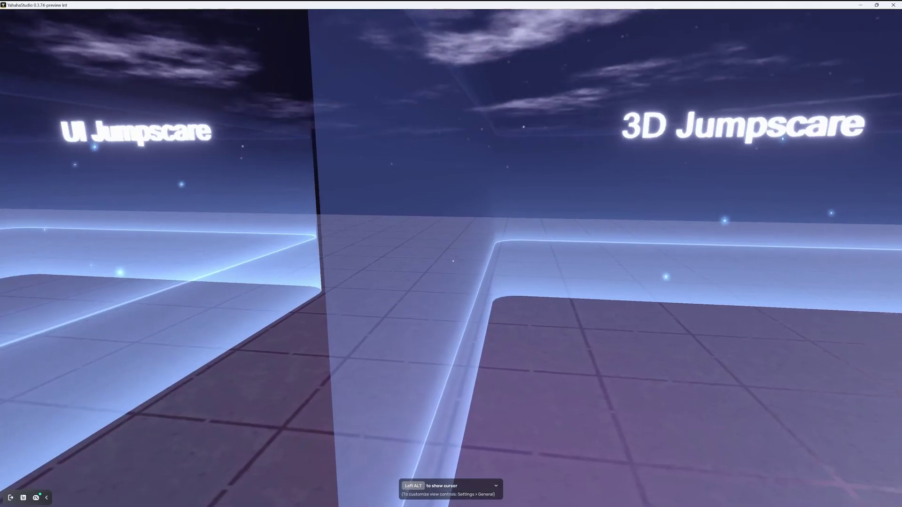
# Step: Enter the 3D Jumpscare and Don't Look Back Jumpscare zones and turn around beside the covered stretcher
pyautogui.press('w')
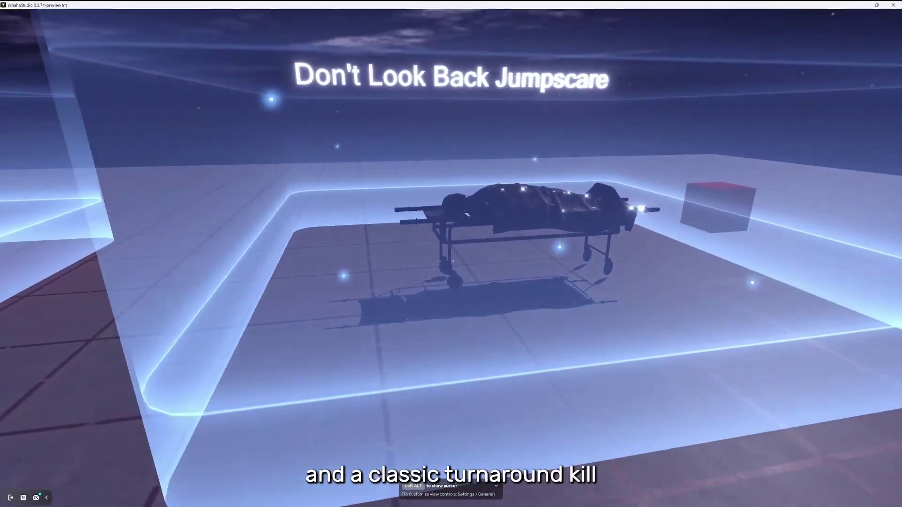
pyautogui.press('w')
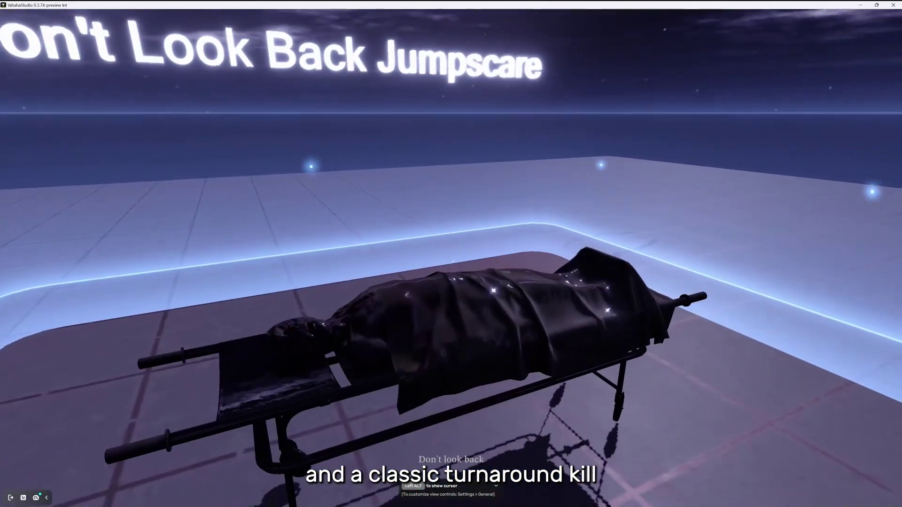
pyautogui.press('d')
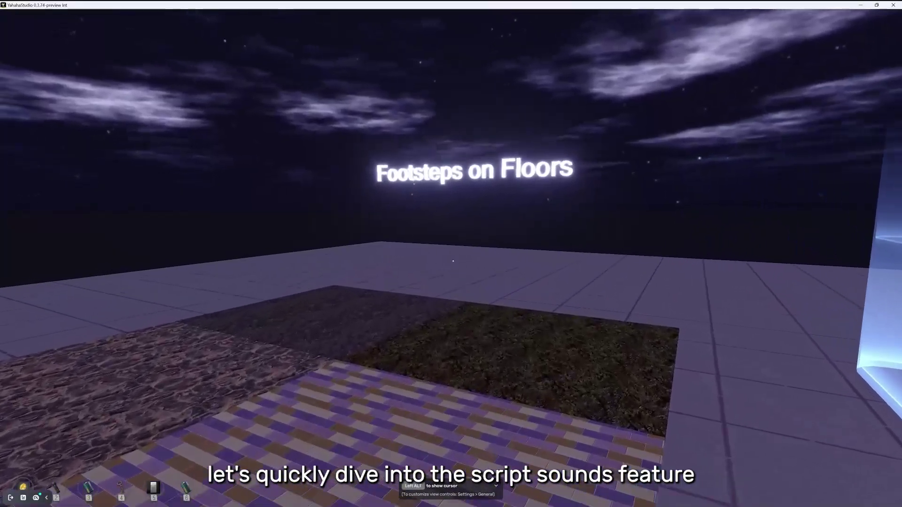
# Step: Walk across the different surfaces of the Footsteps on Floors area to test their footstep sounds
pyautogui.press('d')
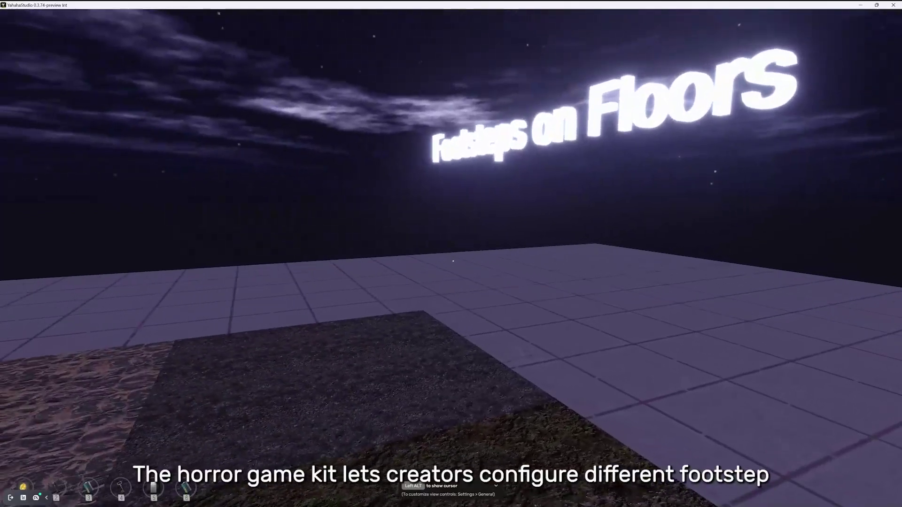
pyautogui.press('w')
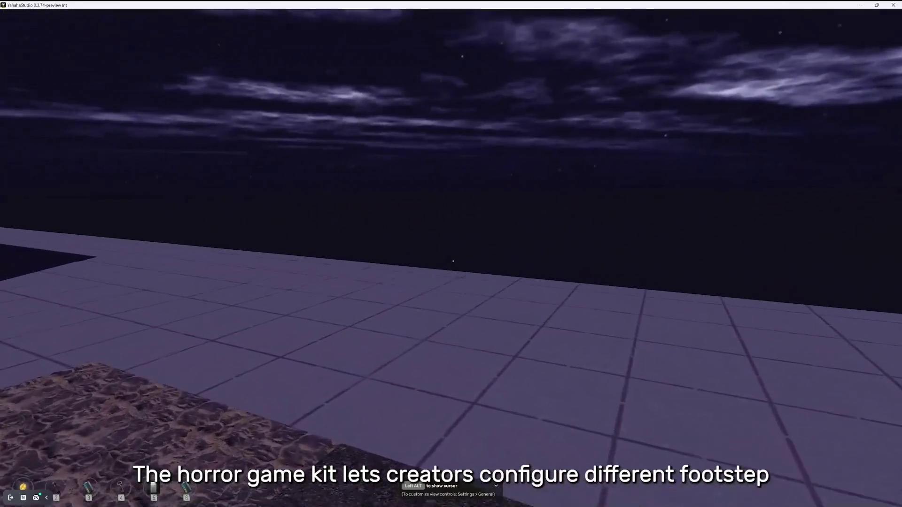
pyautogui.press('w')
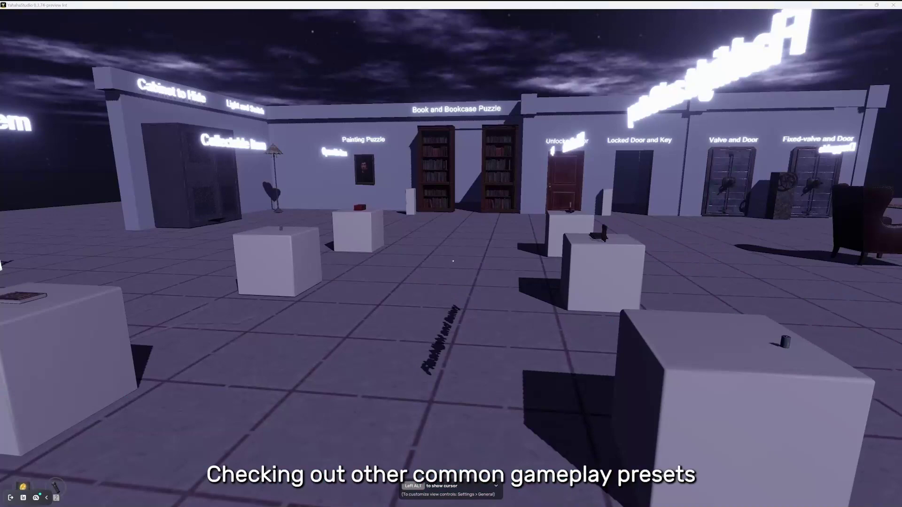
# Step: Approach the book on the Inspectable Item pedestal, inspect it and rotate it in the inspection view
pyautogui.press('w')
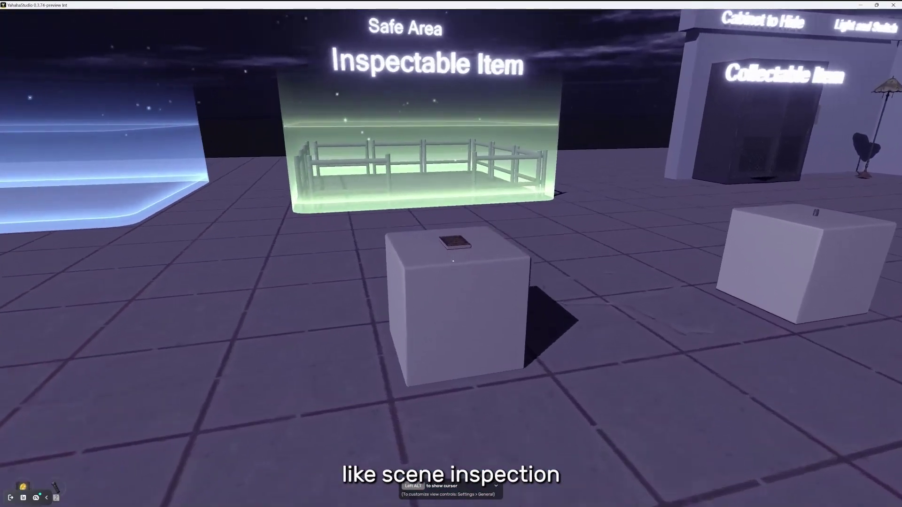
pyautogui.press('w')
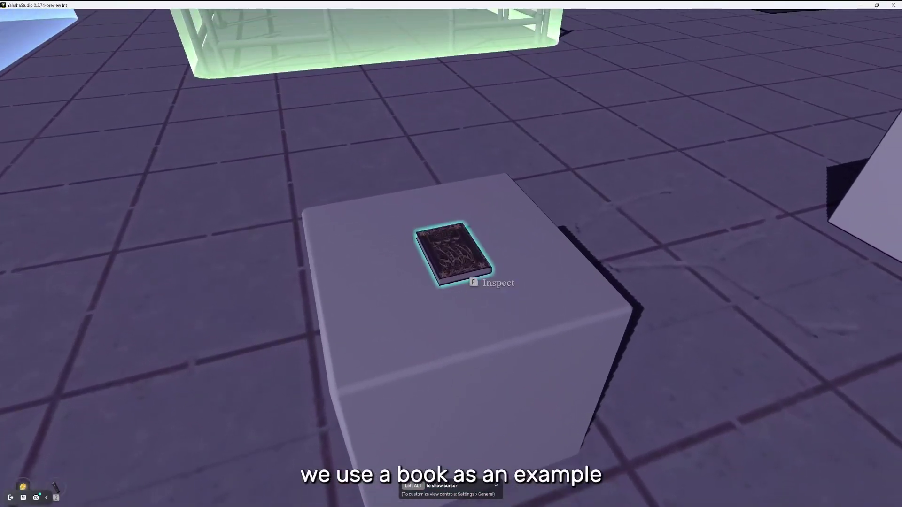
pyautogui.press('f')
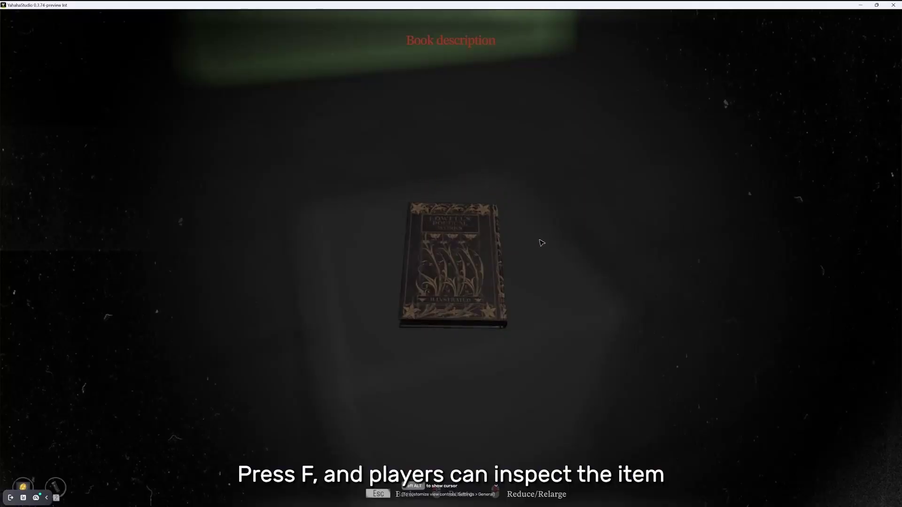
pyautogui.moveTo(476, 261); pyautogui.dragTo(444, 261)
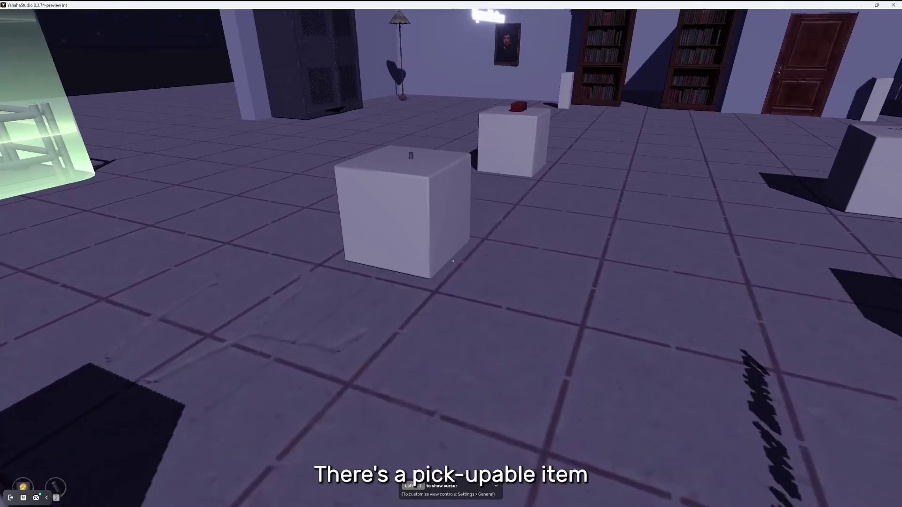
# Step: Pick up the item on the Collectable Item pedestal and take the key from inside the red Openable Item box
pyautogui.press('w')
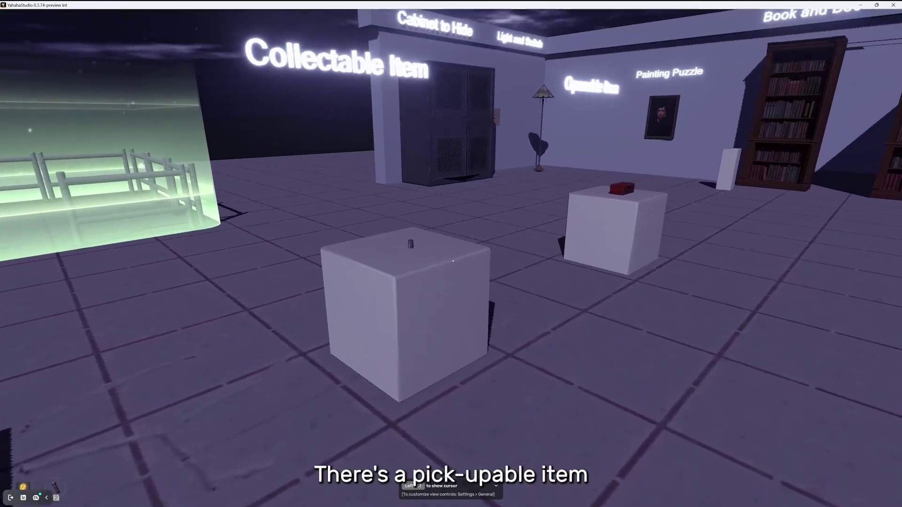
pyautogui.press('e')
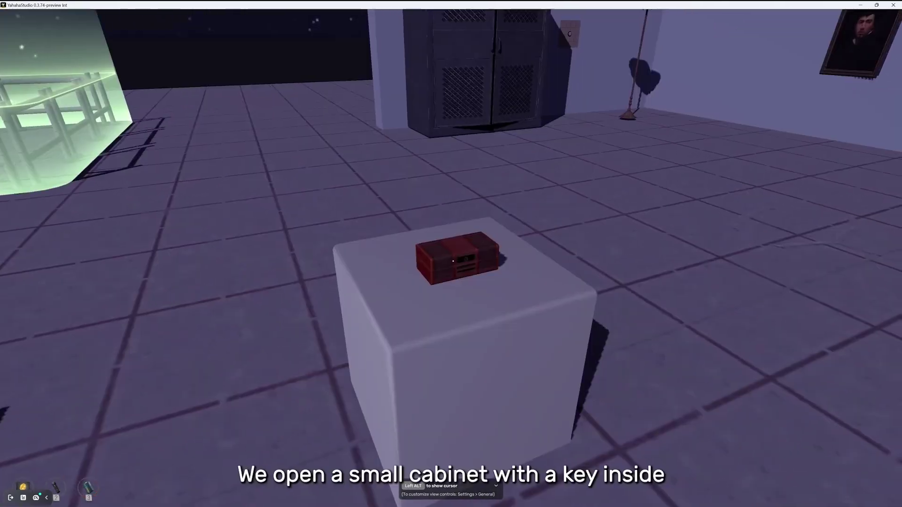
pyautogui.press('e')
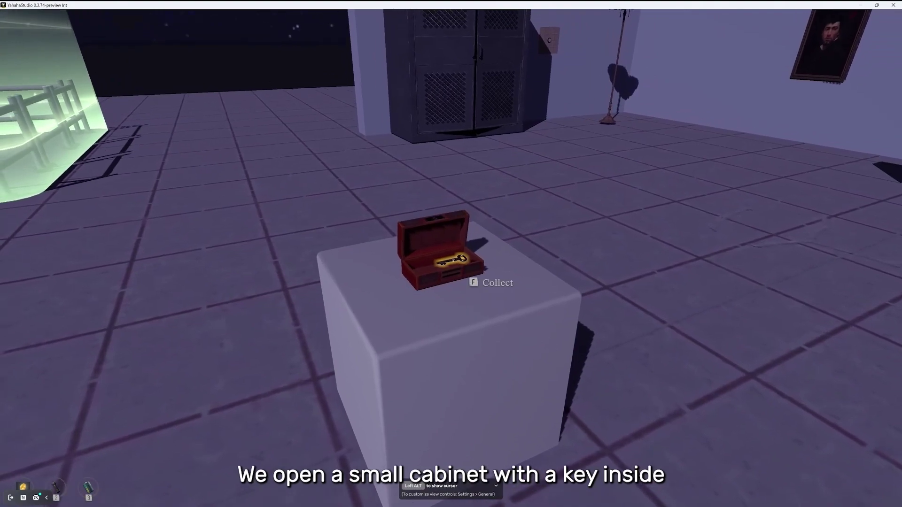
pyautogui.press('f')
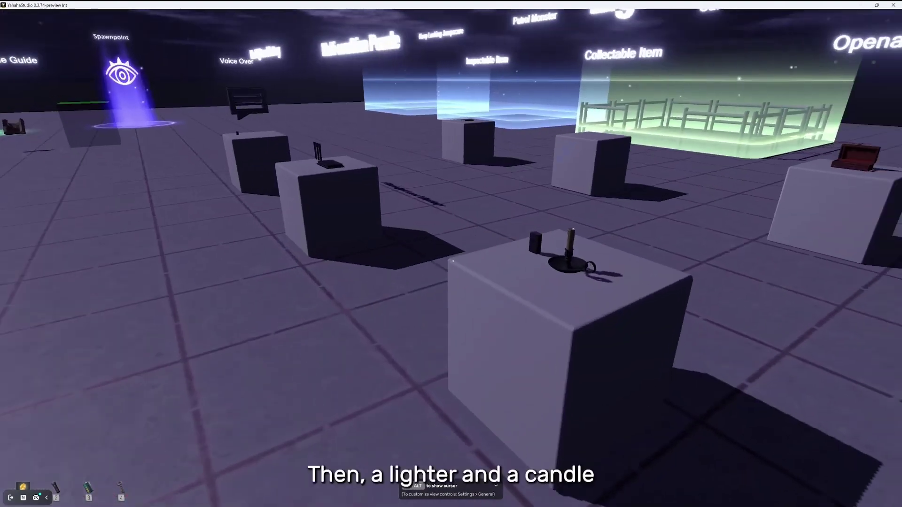
# Step: Take the lighter from the candle's pedestal, ignite it to light the candle and put it away
pyautogui.press('w')
pyautogui.press('a')
pyautogui.press('e')
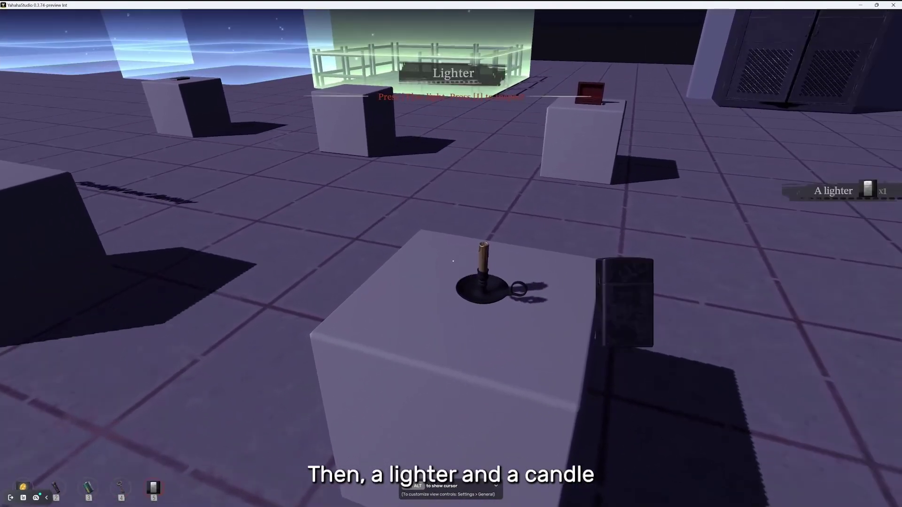
pyautogui.press('t')
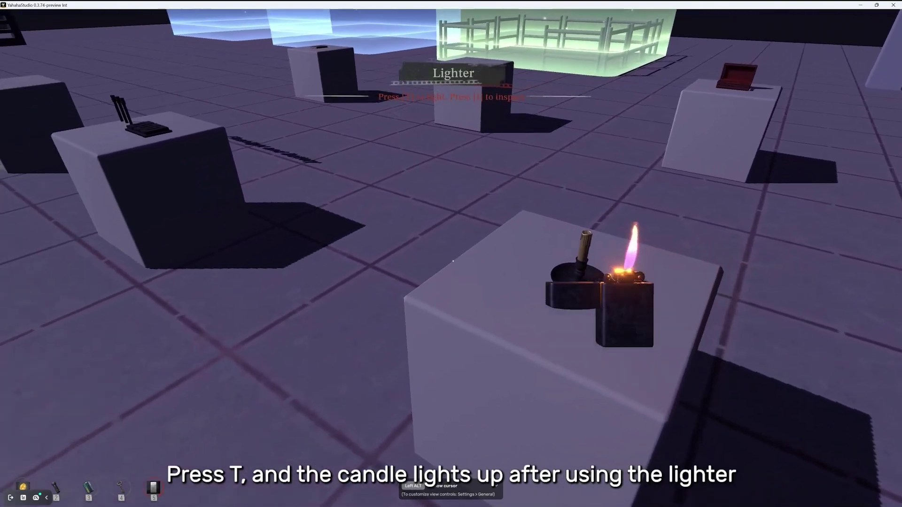
pyautogui.press('s')
pyautogui.press('a')
pyautogui.press('5')
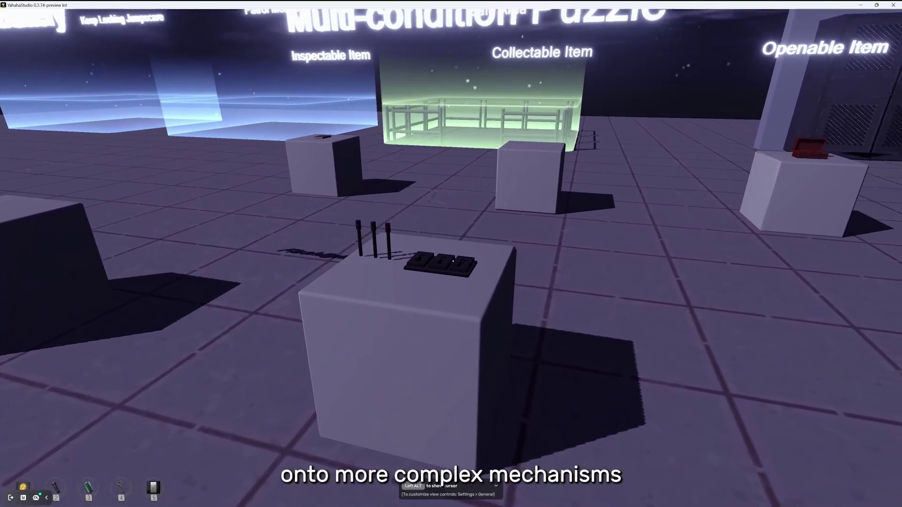
# Step: Collect the levers on the Multi-condition Puzzle pedestal and place them in their slots on the base
pyautogui.press('f')
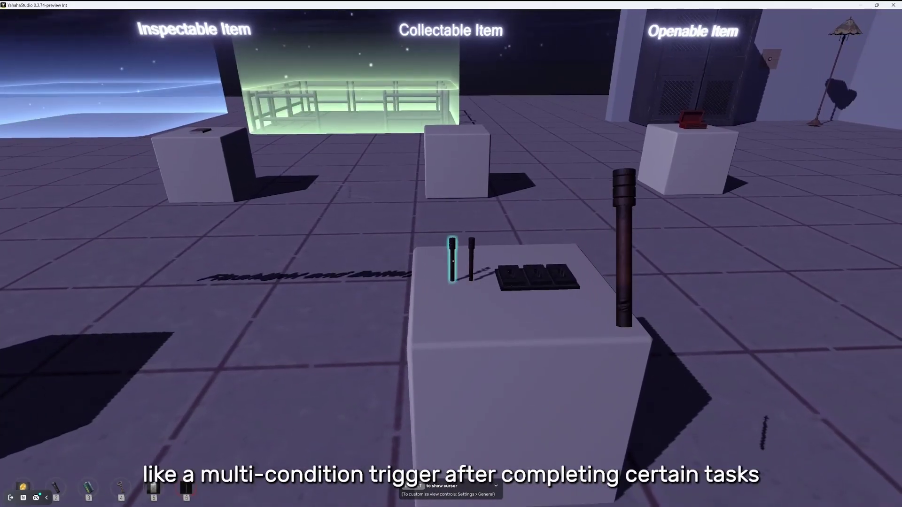
pyautogui.press('f')
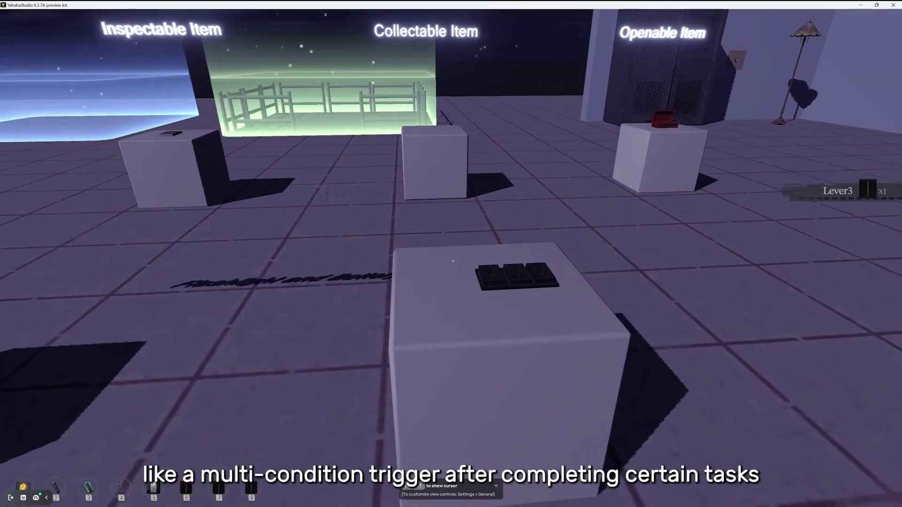
pyautogui.press('6')
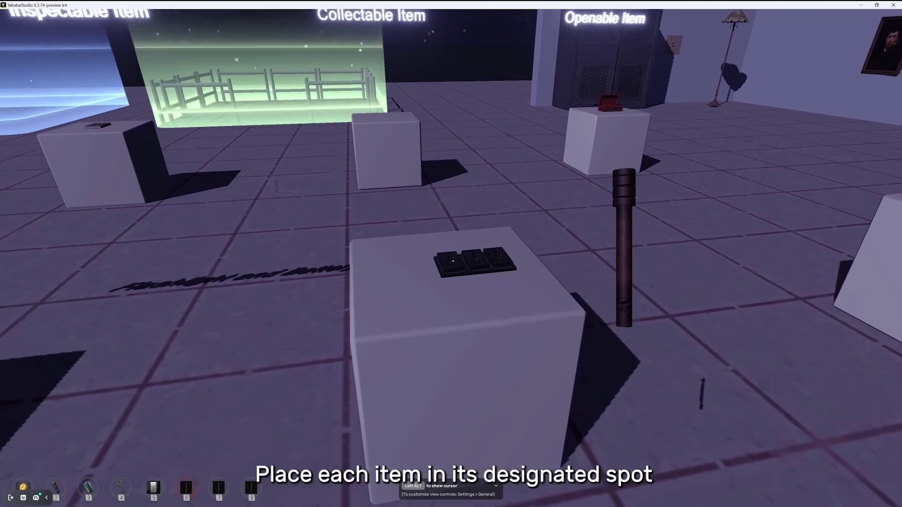
pyautogui.press('w')
pyautogui.press('d')
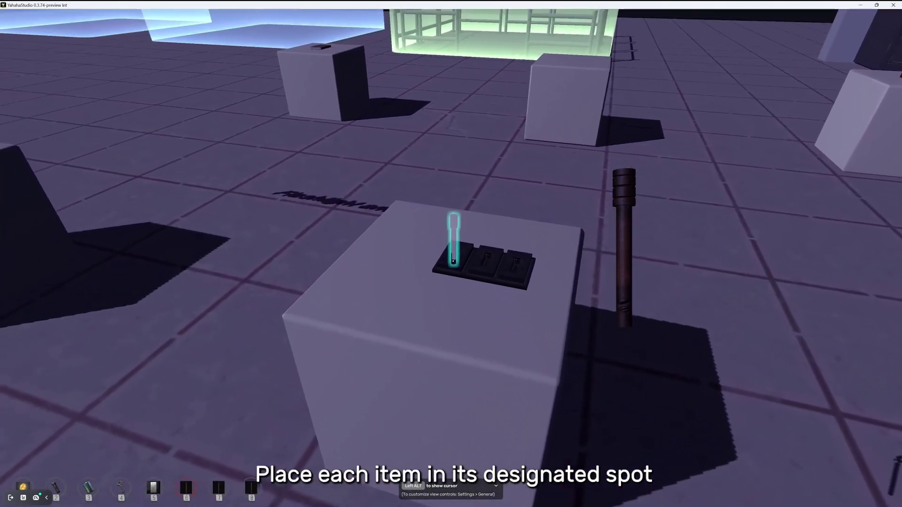
pyautogui.press('f')
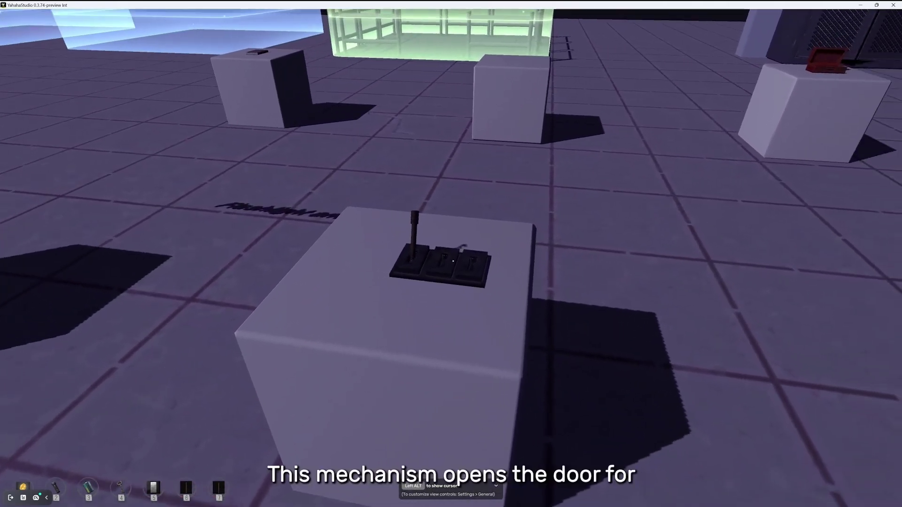
pyautogui.press('6')
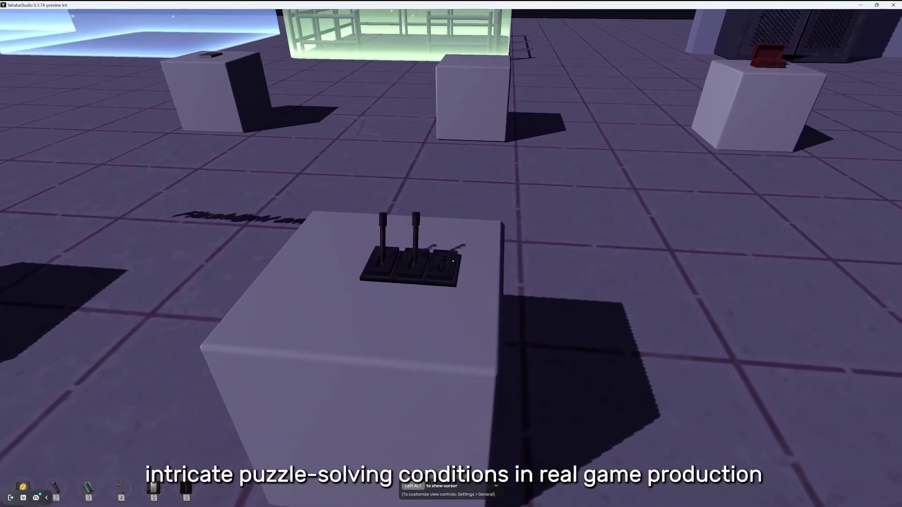
pyautogui.click(453, 261)
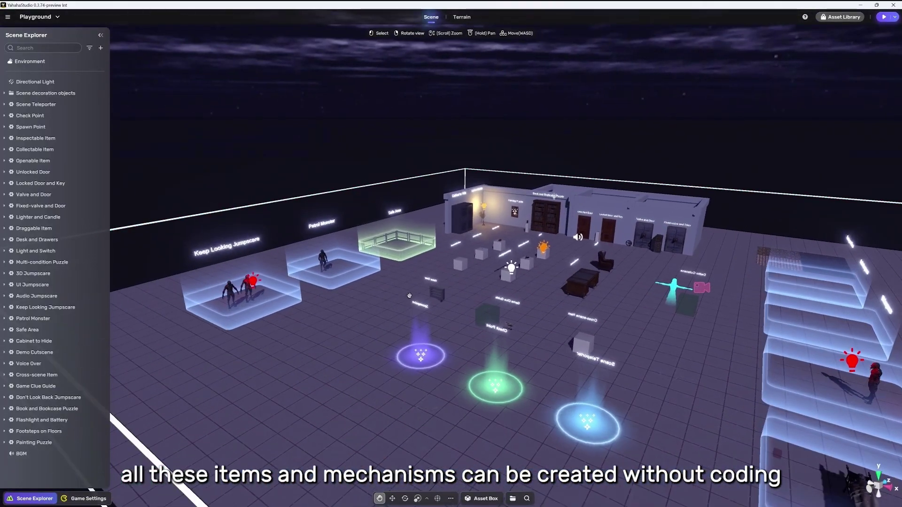
# Step: Duplicate the Unlocked Door group and move the copy into the open floor, at about X 1.15, Y -0.01, Z -5.13
pyautogui.moveTo(414, 293); pyautogui.dragTo(475, 288, button='right')
pyautogui.scroll(1, 520, 271)
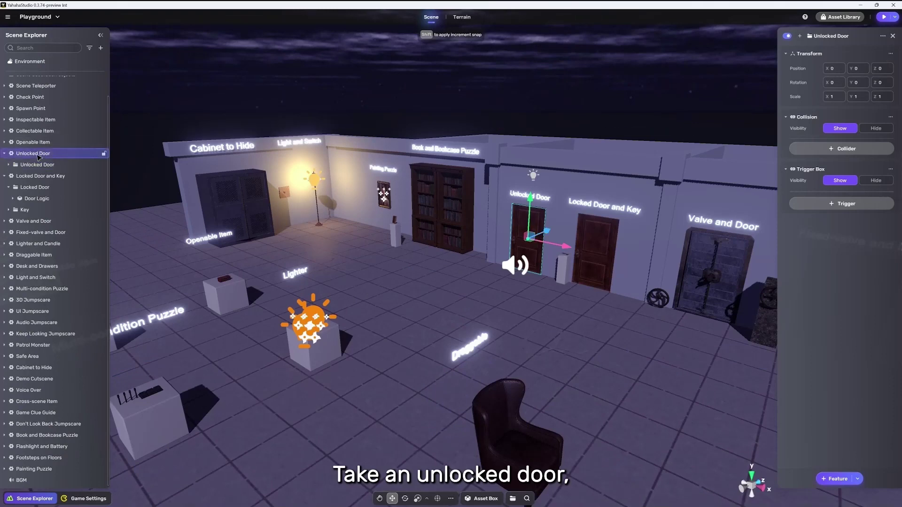
pyautogui.hotkey('ctrl', 'd')
pyautogui.moveTo(548, 232); pyautogui.dragTo(465, 289)
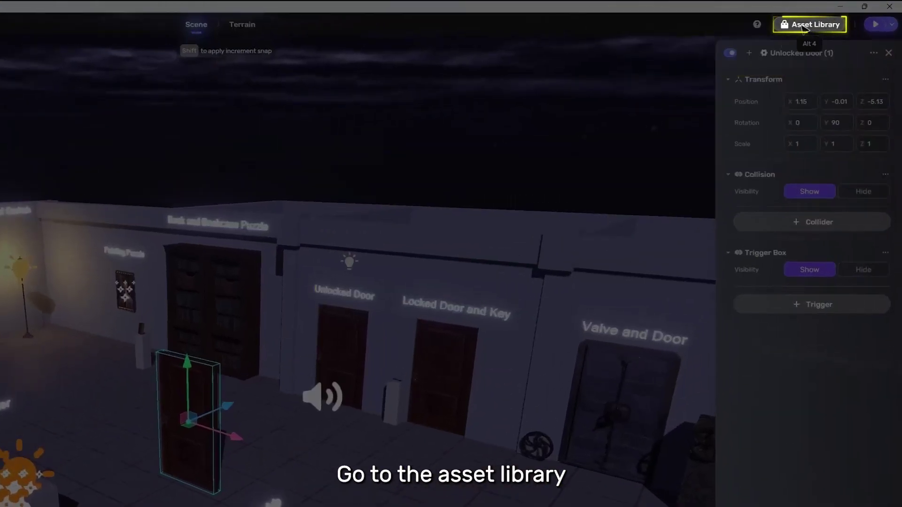
# Step: Add the free Door_Metal_Grid model to the scene from the Doors collection of the Asset Library's Horror Props
pyautogui.click(804, 26)
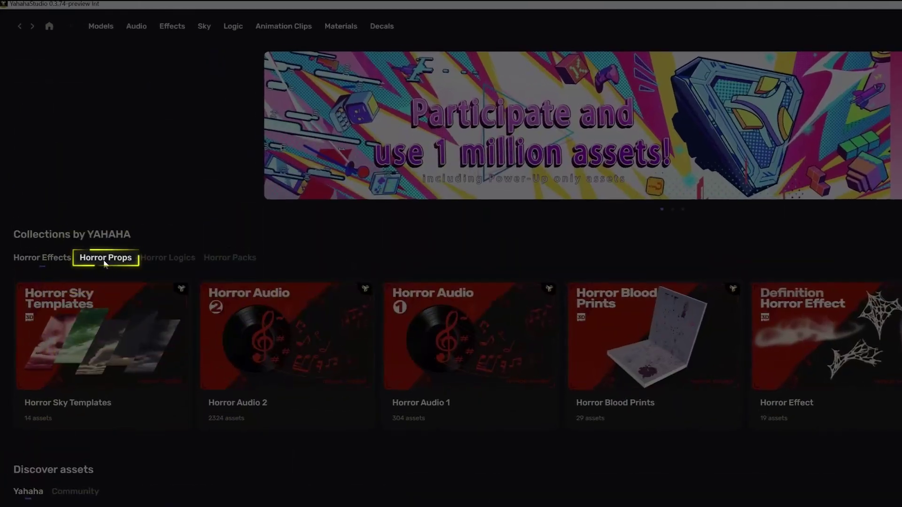
pyautogui.click(90, 182)
pyautogui.click(628, 352)
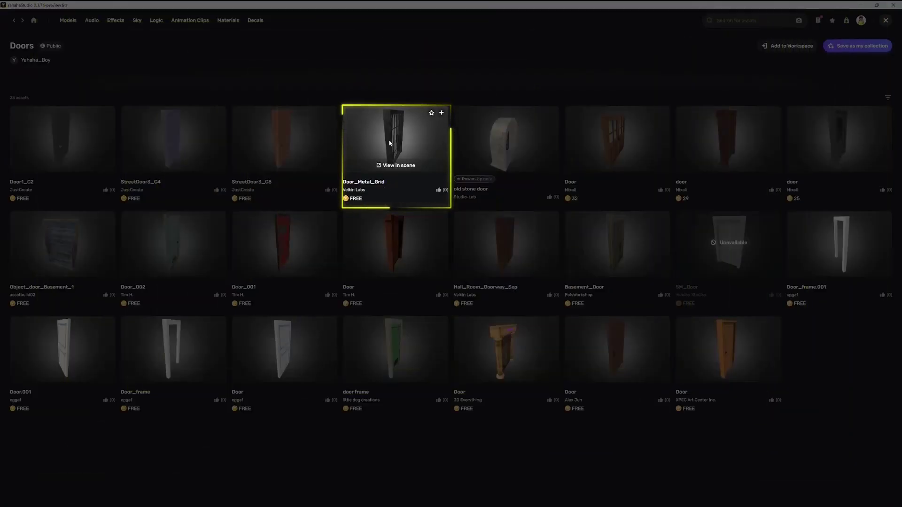
pyautogui.click(389, 142)
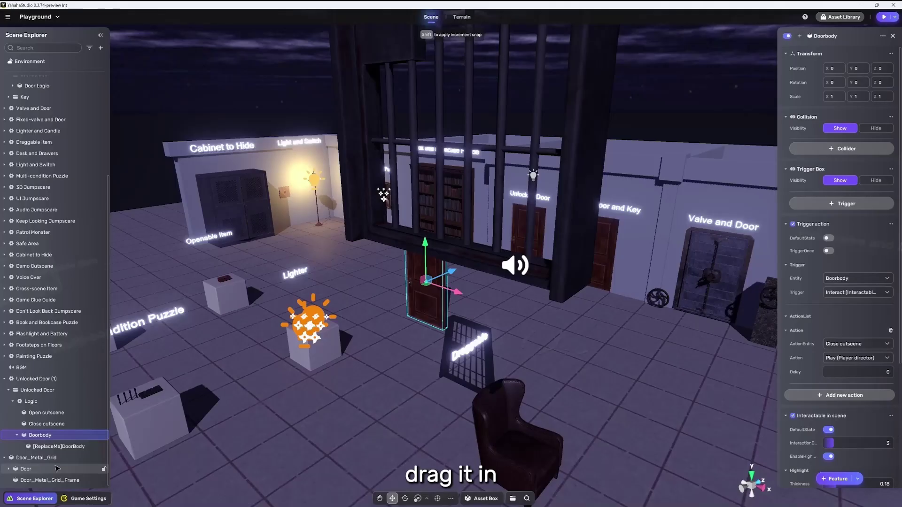
# Step: Nest the metal grid's Door under the duplicated door's Doorbody node and reset its position to 0, 0, 0
pyautogui.moveTo(56, 469); pyautogui.dragTo(46, 457)
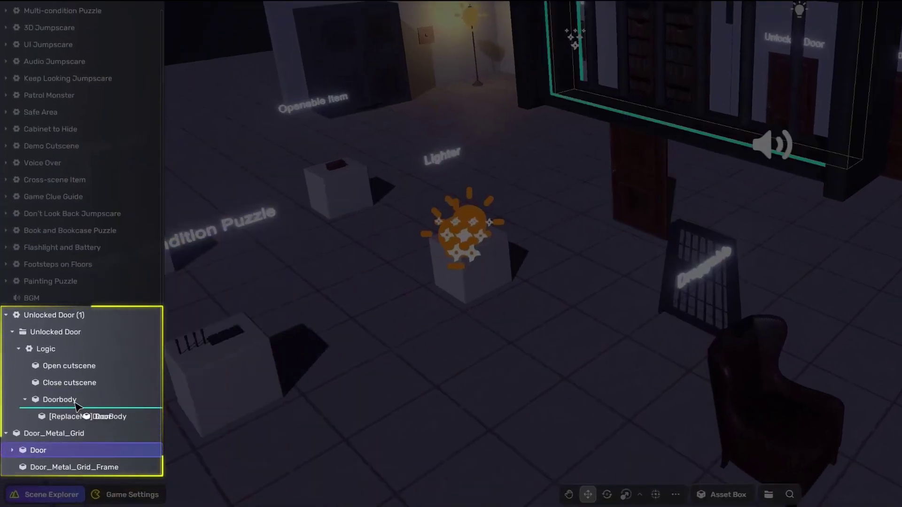
pyautogui.moveTo(76, 405); pyautogui.dragTo(73, 408)
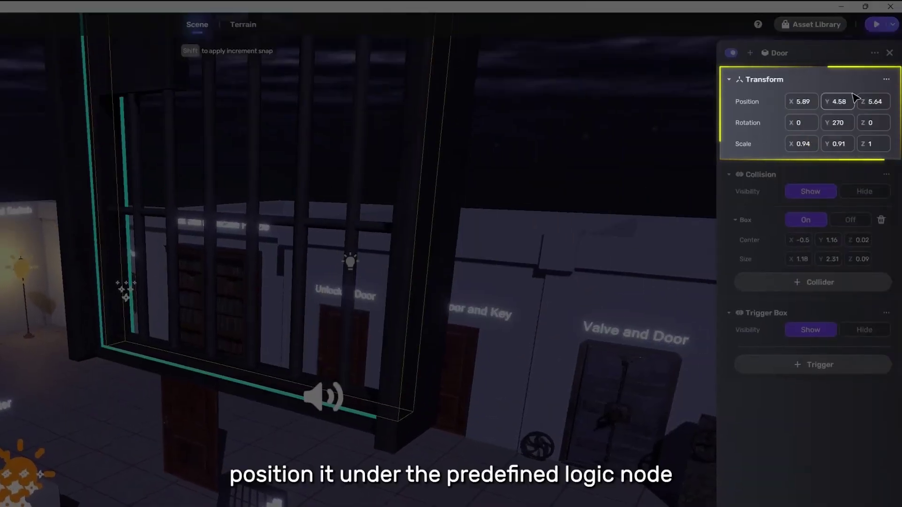
pyautogui.click(887, 80)
pyautogui.click(822, 136)
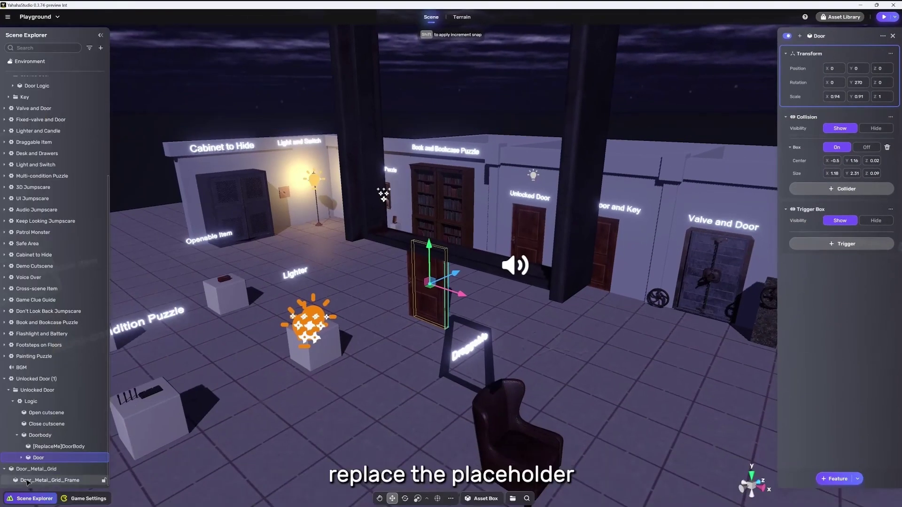
# Step: Nest Door_Metal_Grid_Frame under Doorbody, fitted around the grid door, and disable the [ReplaceMe]DoorBody placeholder
pyautogui.moveTo(47, 480); pyautogui.dragTo(54, 441)
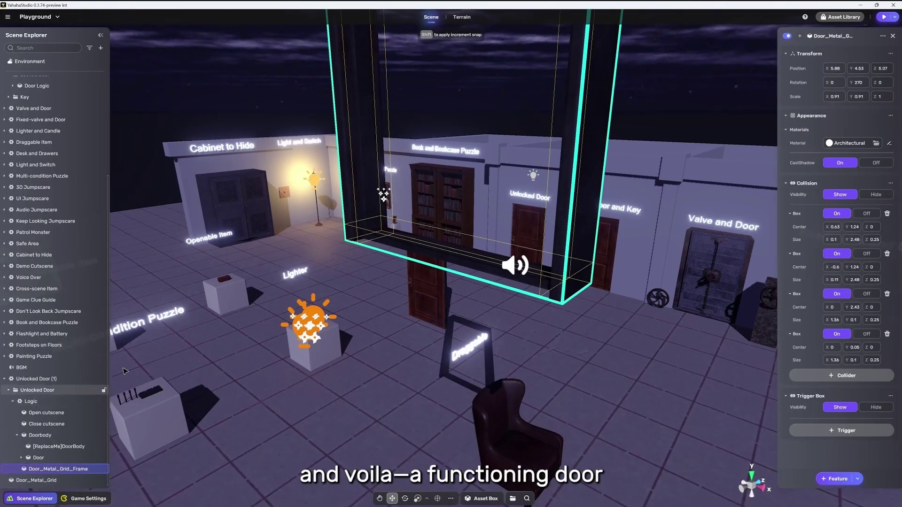
pyautogui.click(850, 91)
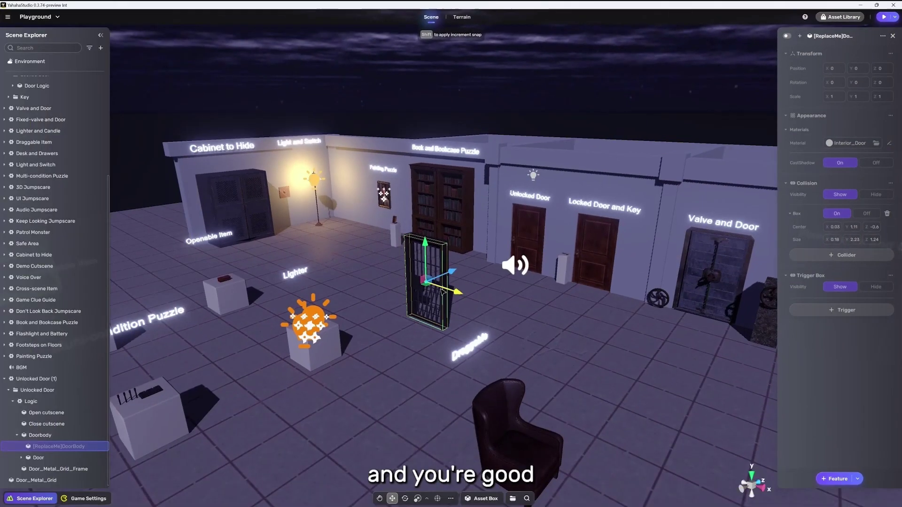
pyautogui.press('f')
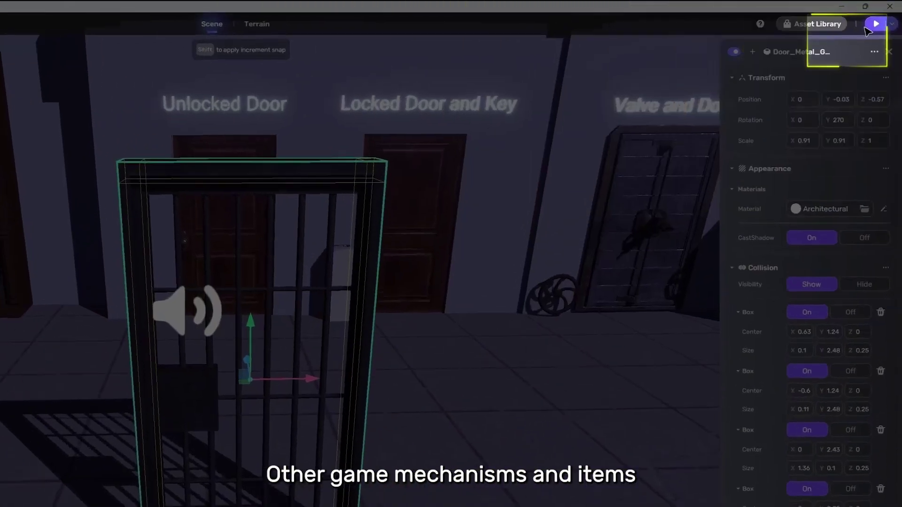
# Step: Playtest the scene by opening the new metal grid door and walking through it towards the Locked Door
pyautogui.click(872, 26)
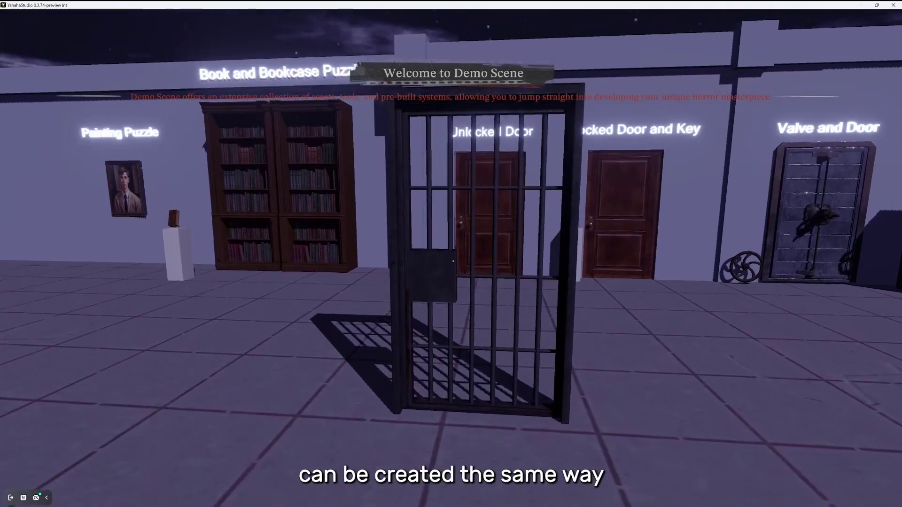
pyautogui.press('w')
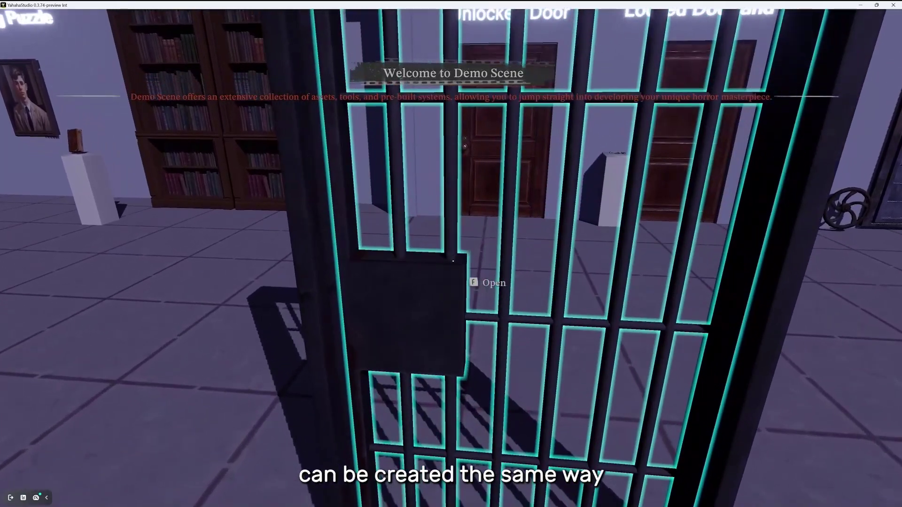
pyautogui.press('f')
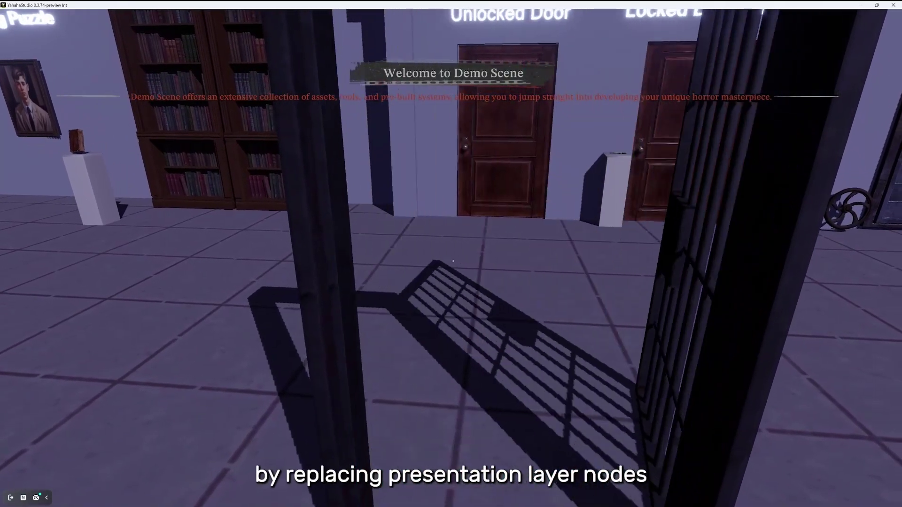
pyautogui.press('w')
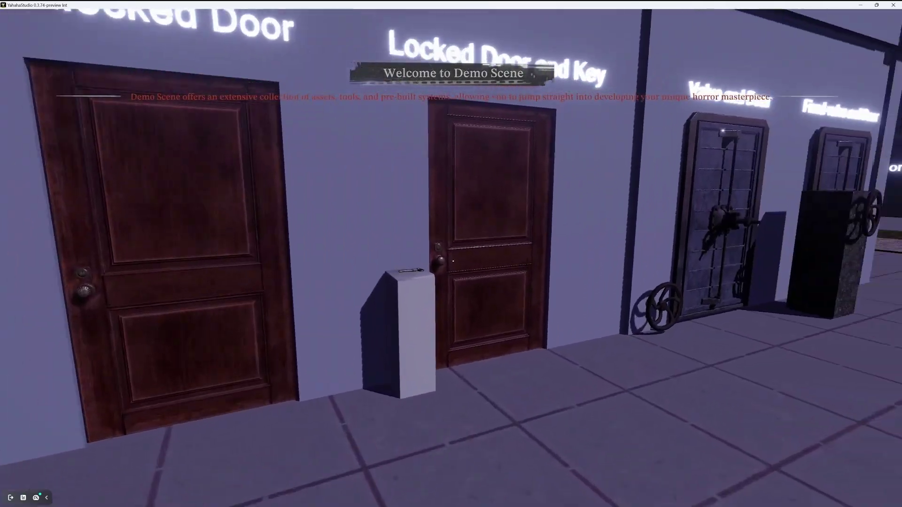
pyautogui.press('w')
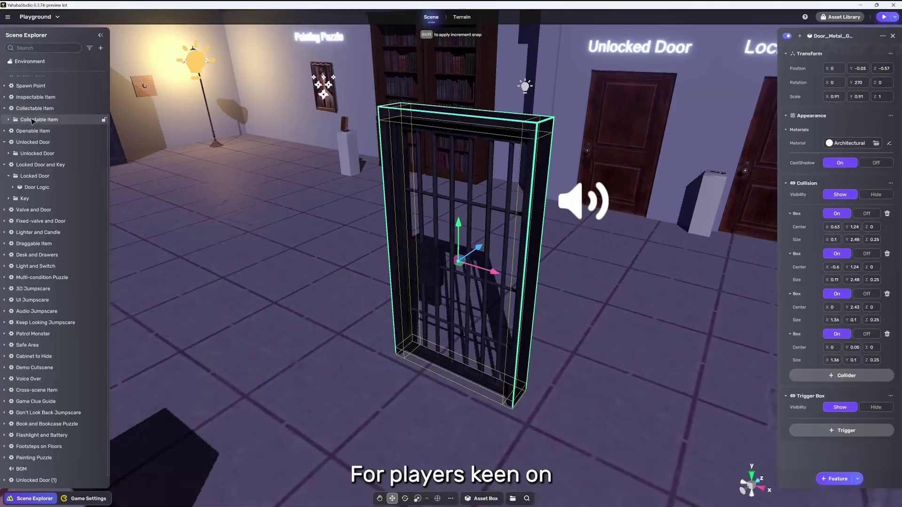
# Step: Examine the trigger action, interaction, highlight, object view and collectable parameters of the Collectable Item's Logic node
pyautogui.click(8, 120)
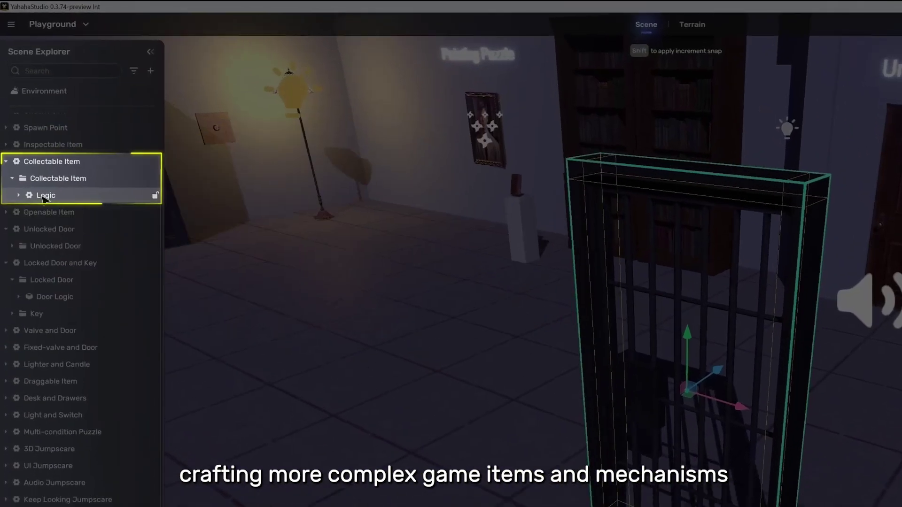
pyautogui.click(44, 195)
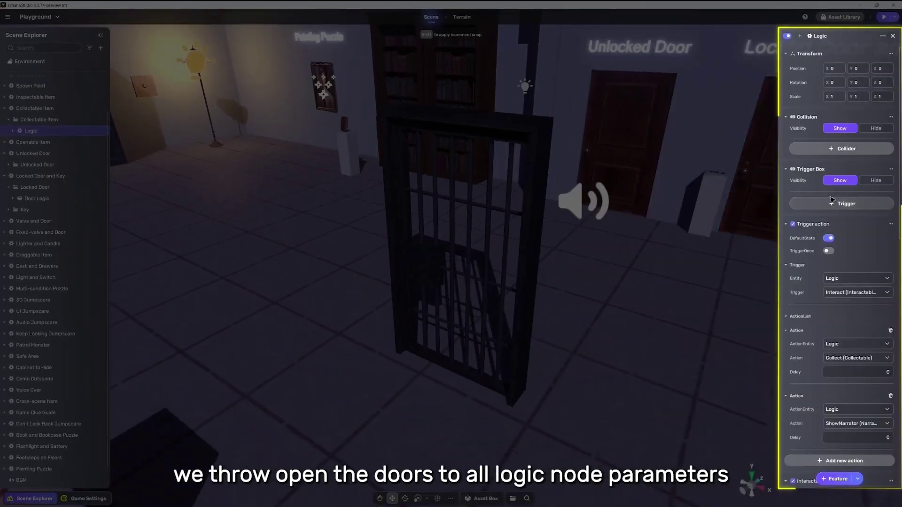
pyautogui.scroll(-3, 811, 170)
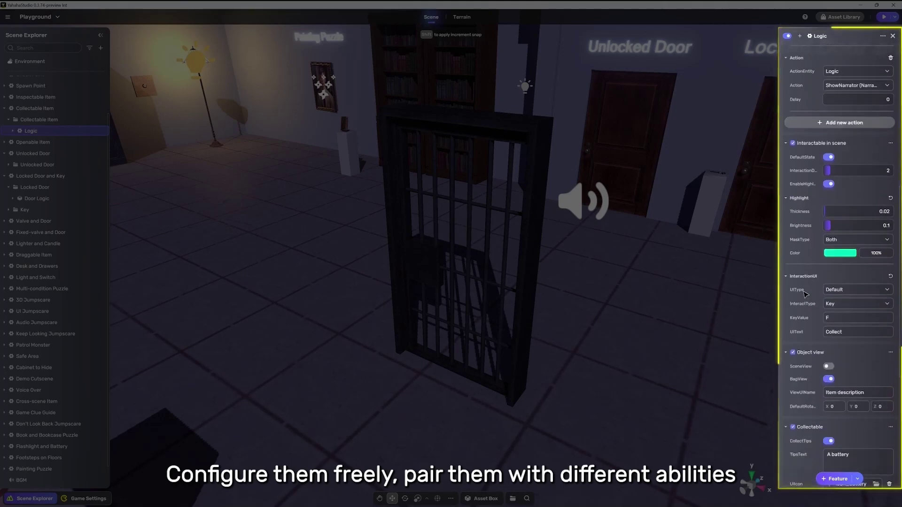
pyautogui.scroll(-2, 806, 294)
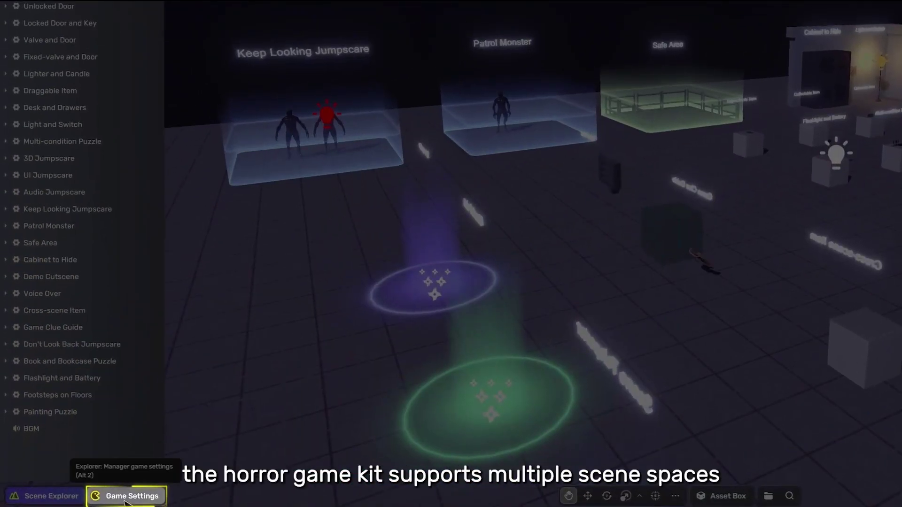
# Step: View the game settings categories and switch from the Playground to the Cabin in the Woods scene
pyautogui.click(127, 497)
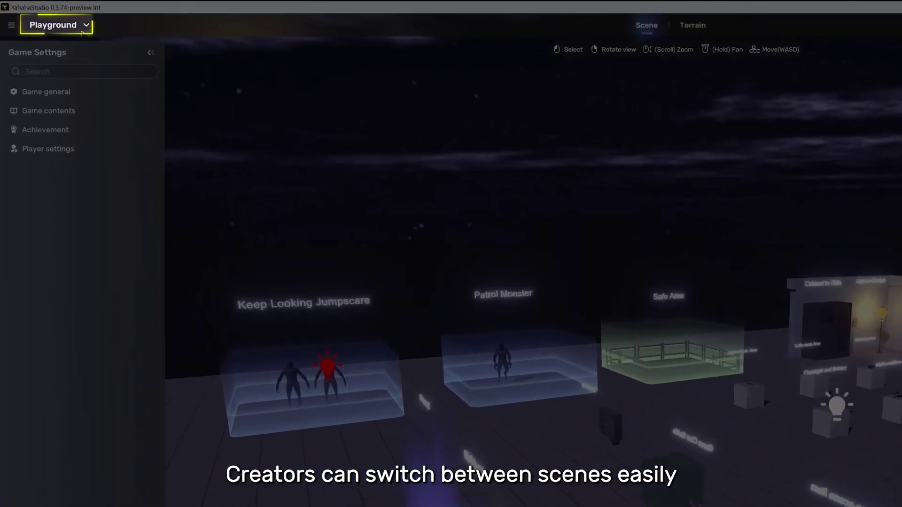
pyautogui.click(38, 17)
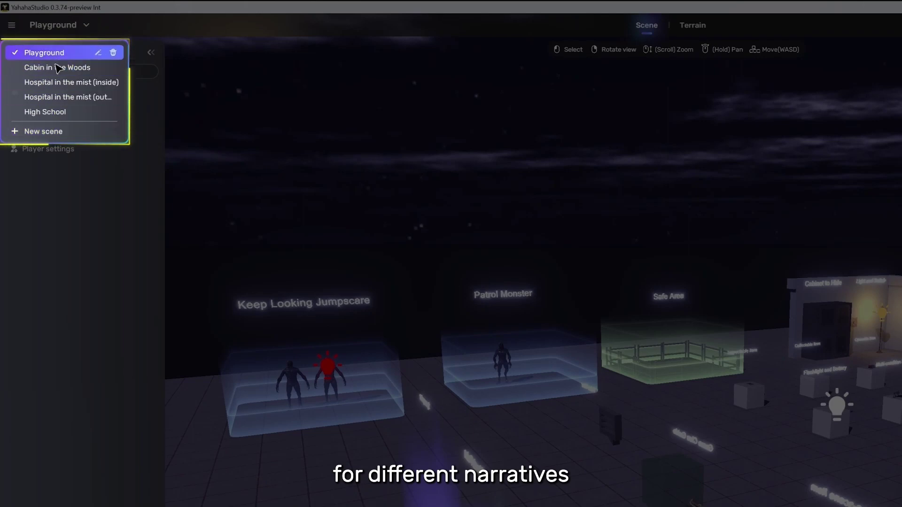
pyautogui.click(58, 68)
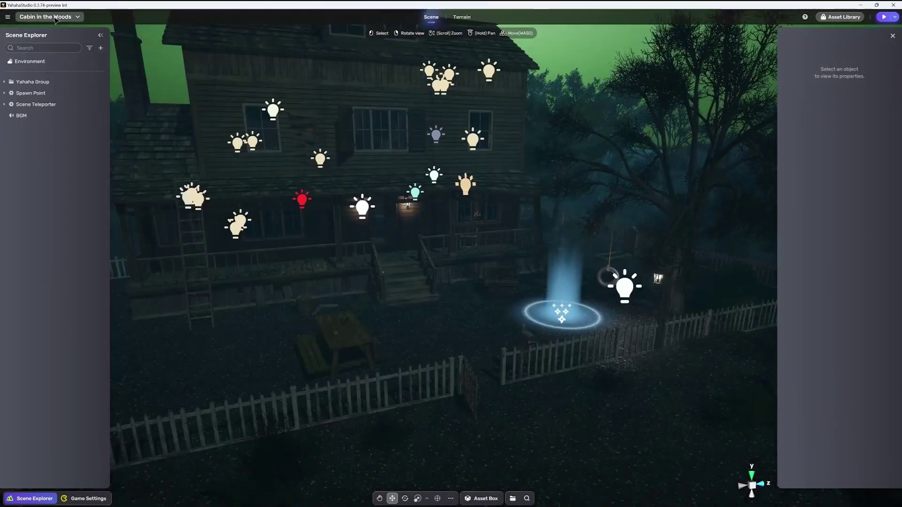
# Step: View the Hospital in the mist (inside) scene, and look around the building's grounds in Hospital in the mist (outside)
pyautogui.click(46, 17)
pyautogui.click(59, 55)
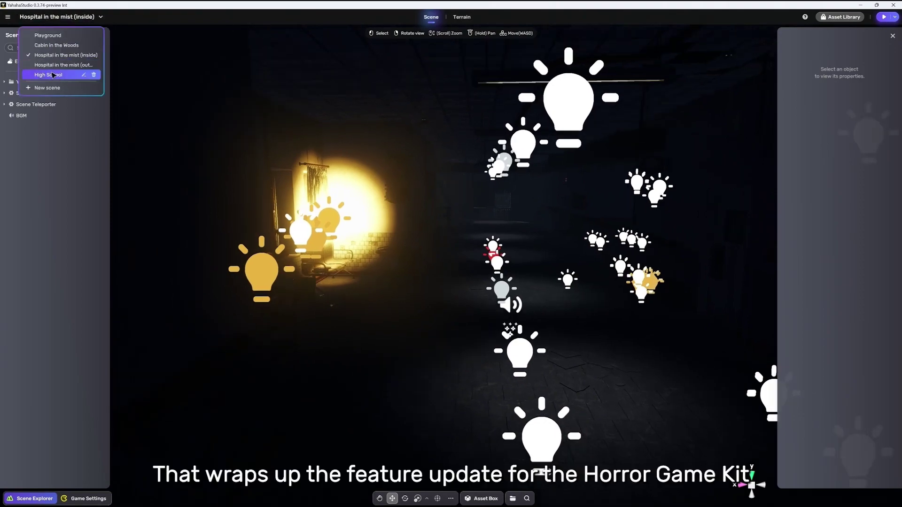
pyautogui.click(51, 66)
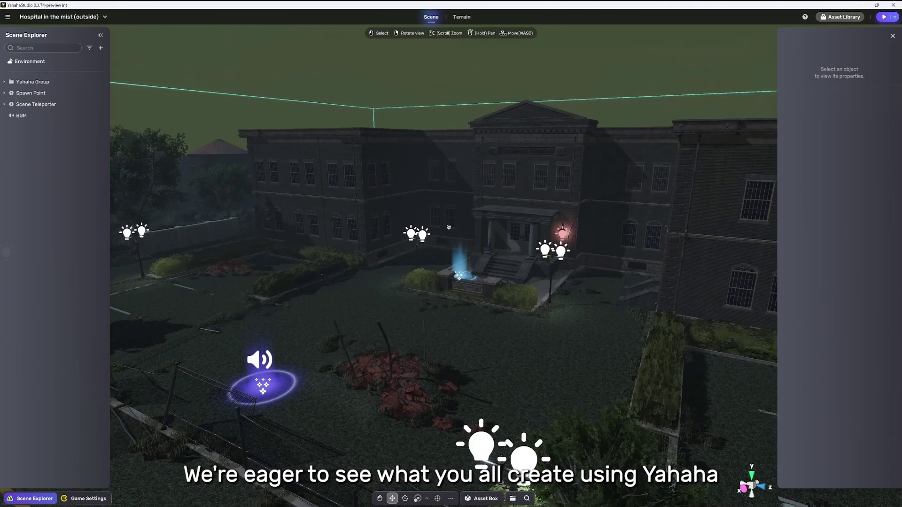
pyautogui.moveTo(449, 227); pyautogui.dragTo(450, 224, button='middle')
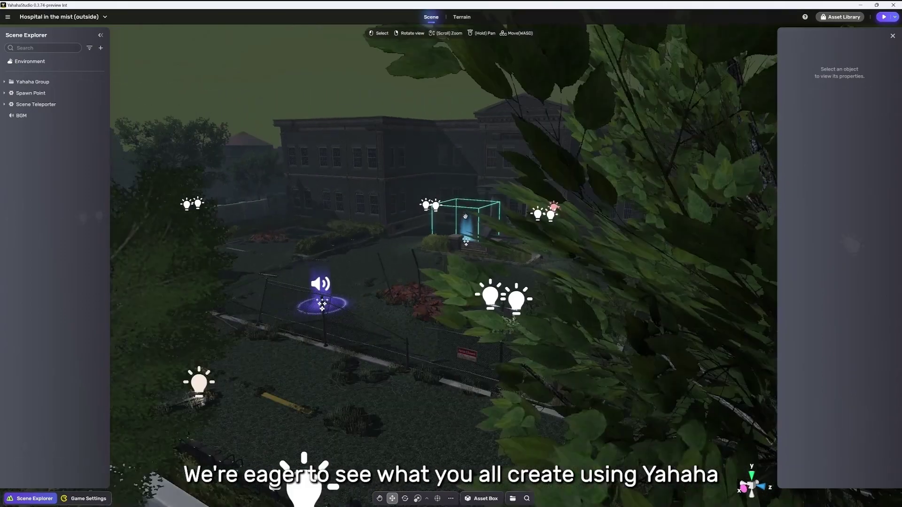